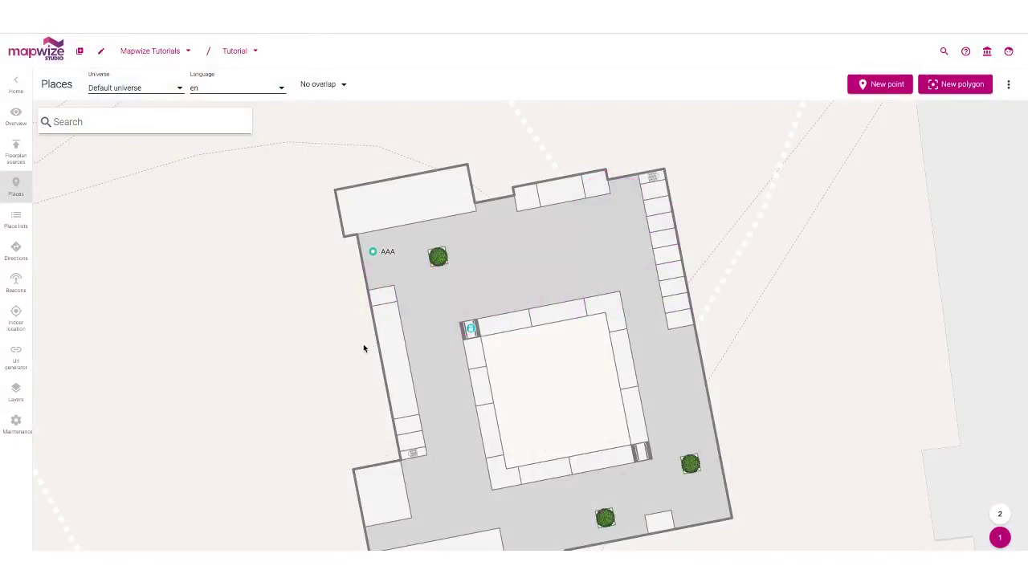
Create a point place on floor 1 between the AAA place and the nearby plant, and name it CCC.
left_click_drag(402, 306, 377, 295)
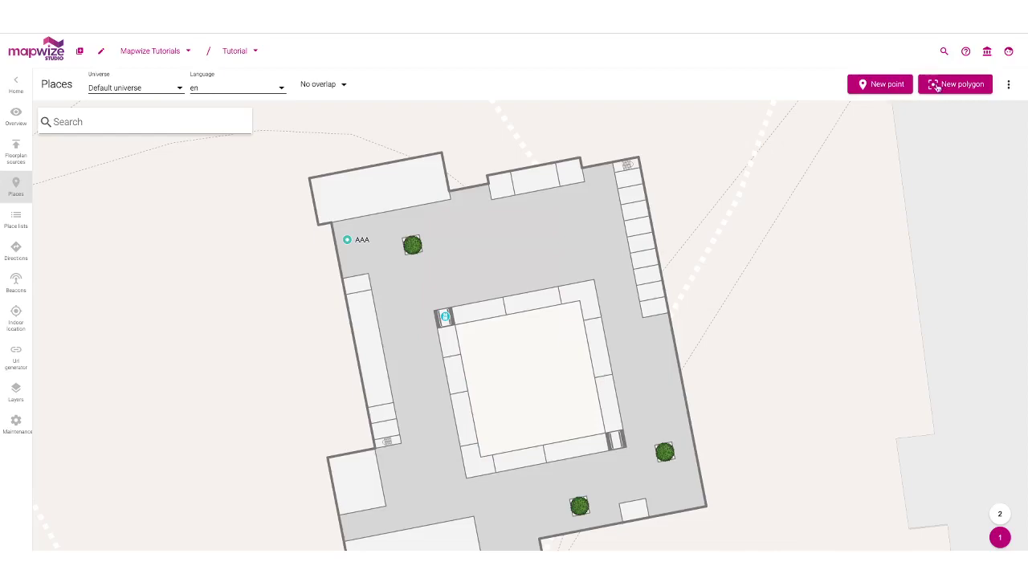
left_click(881, 86)
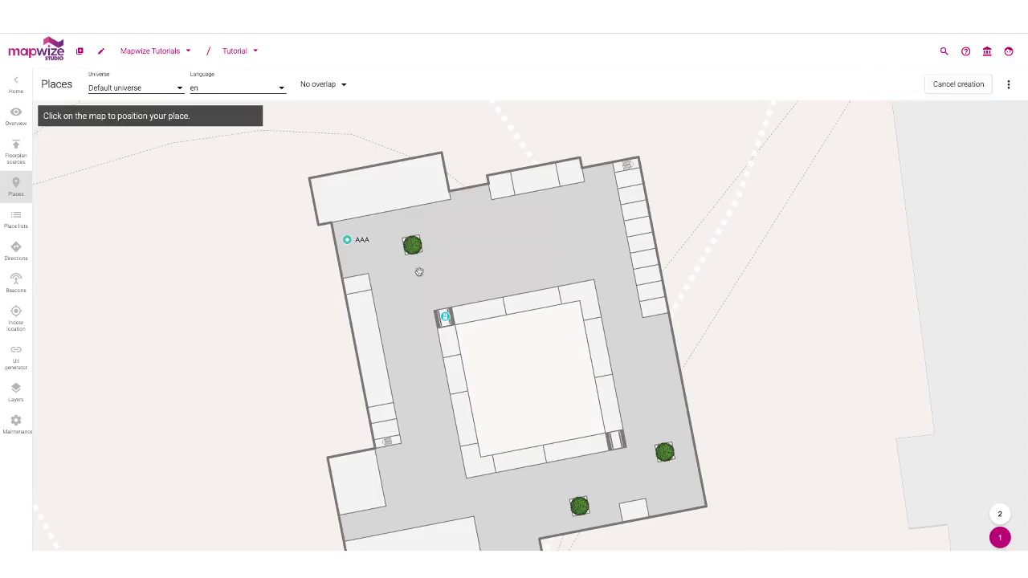
left_click(376, 252)
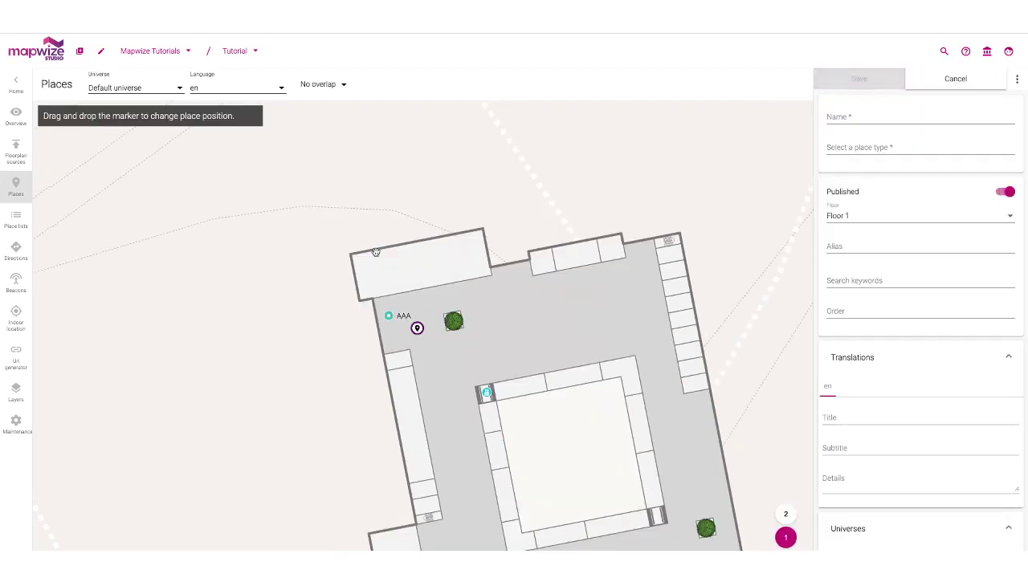
left_click(854, 117)
type("CCC")
Set the CCC place's type to Lab from the Other category of the Default PlaceTypes catalog.
left_click(867, 149)
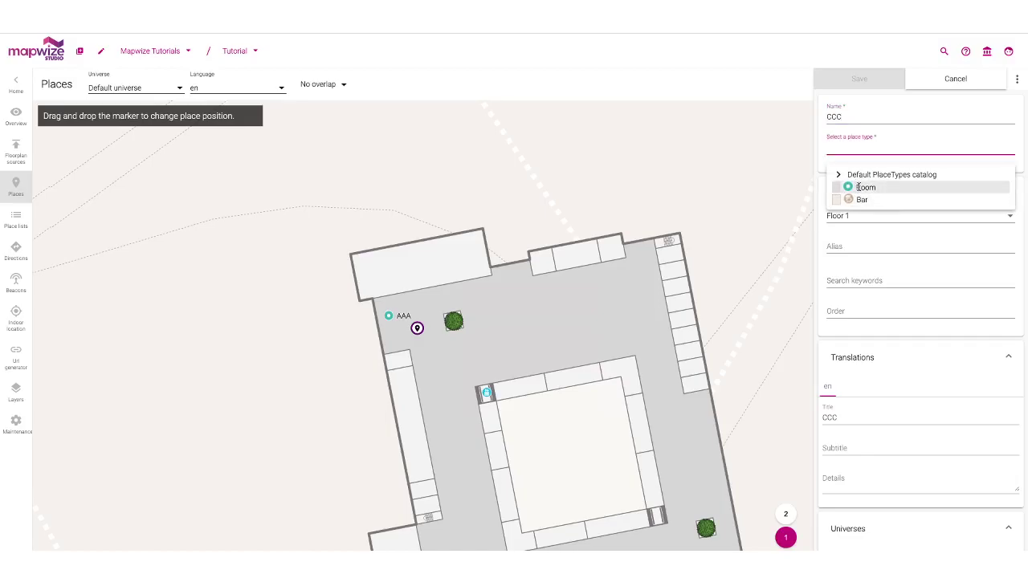
left_click(840, 177)
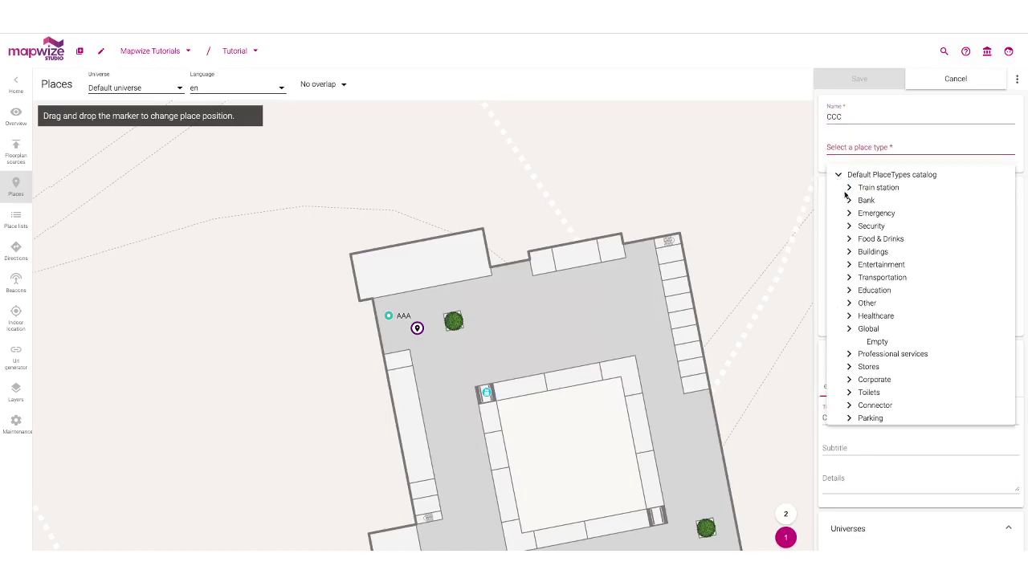
left_click(851, 303)
left_click(872, 389)
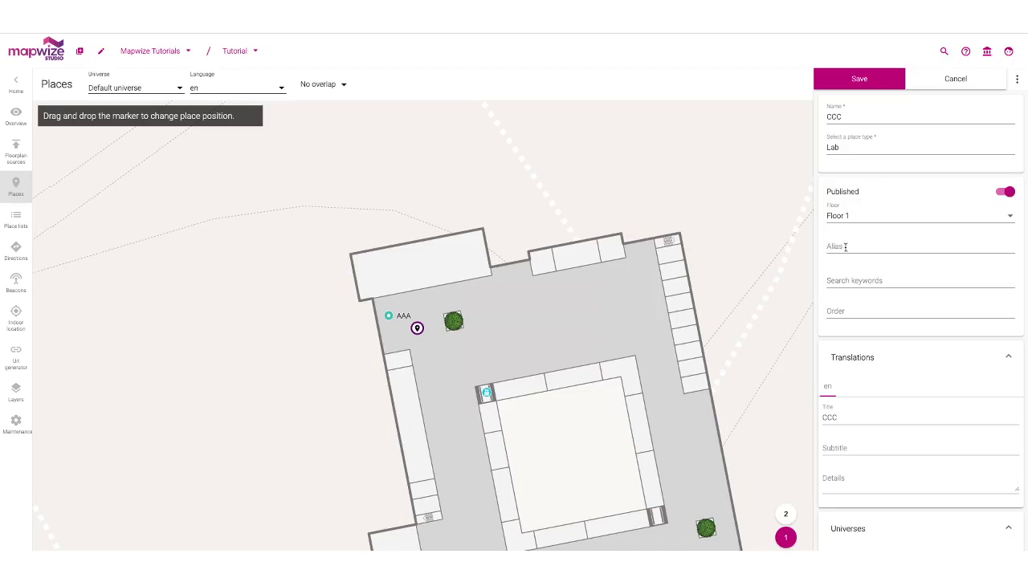
Fill in the English translation of the CCC place with the subtitle "this is place CCC" and the title "CCC 123".
left_click(849, 280)
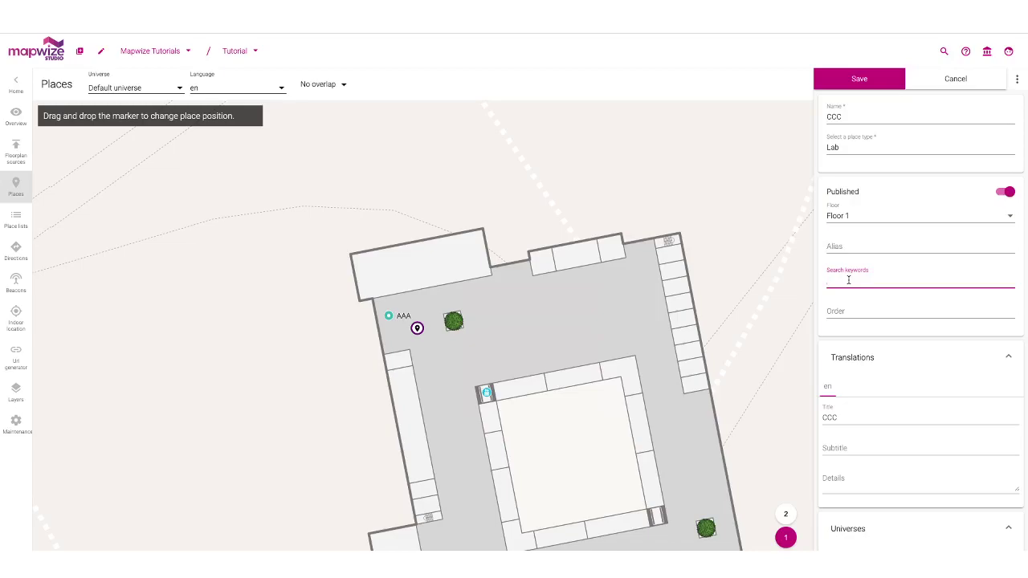
scroll(849, 333, "down", 2)
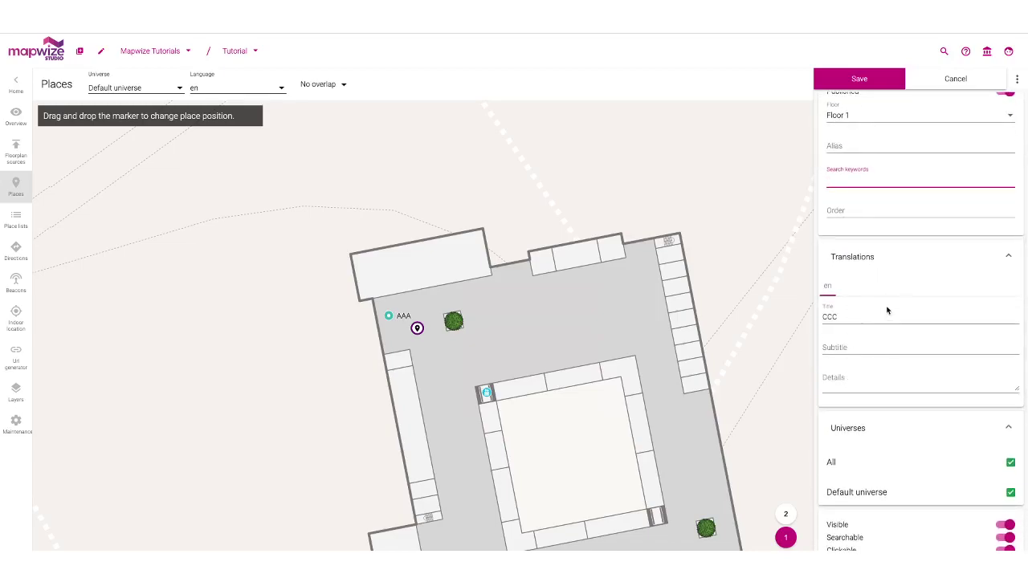
scroll(888, 311, "down", 1)
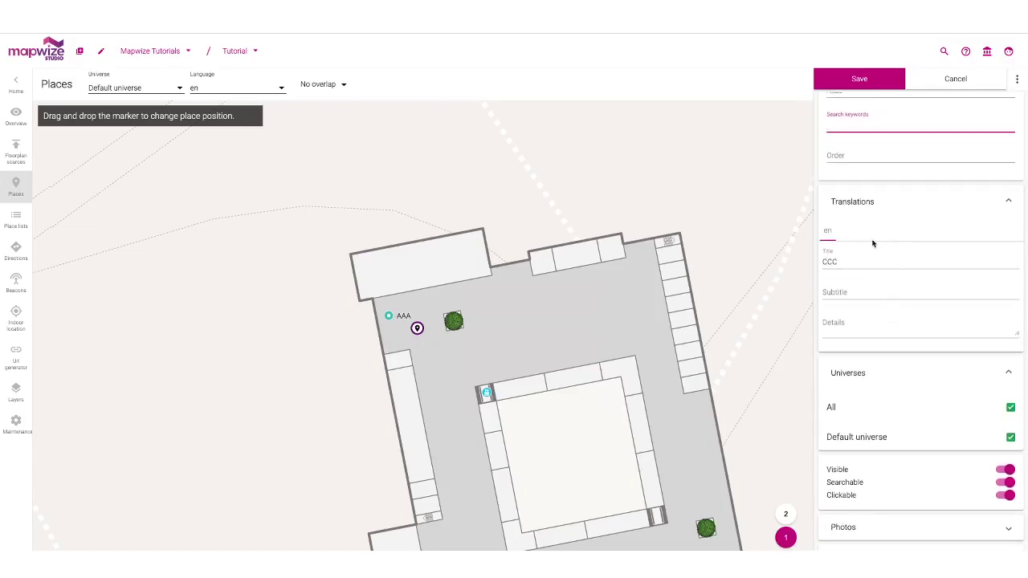
scroll(860, 292, "down", 1)
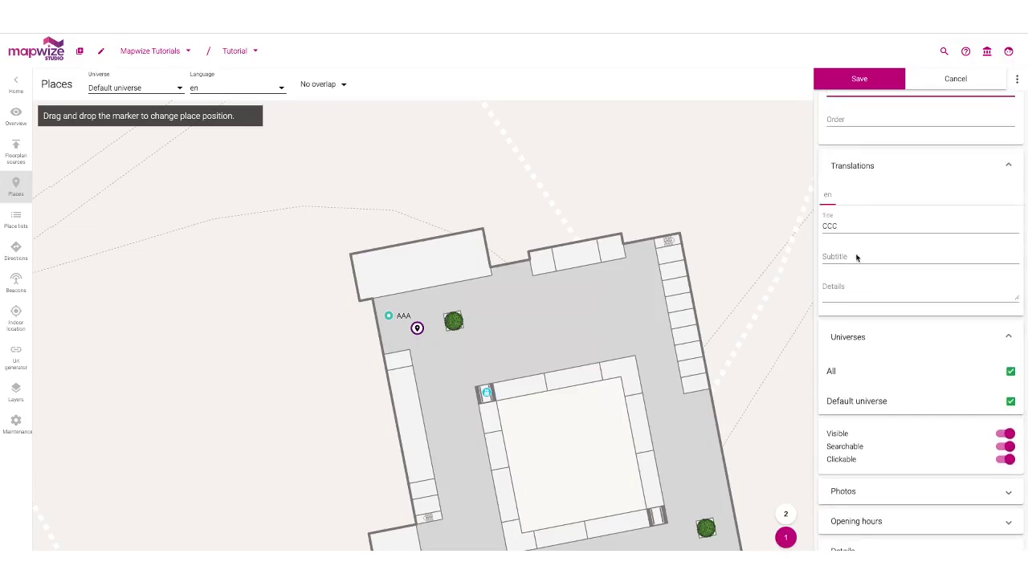
left_click(842, 226)
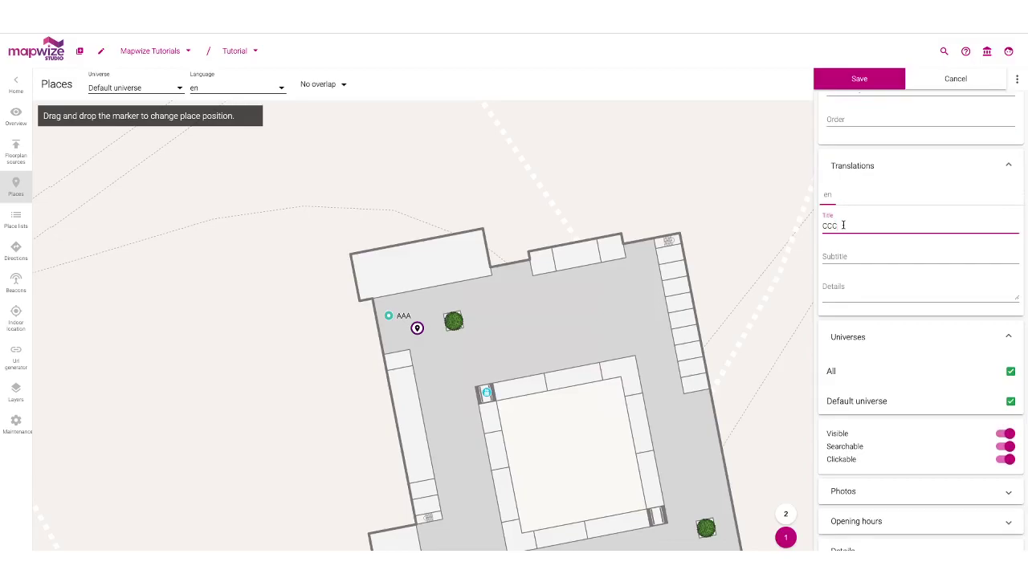
left_click(840, 257)
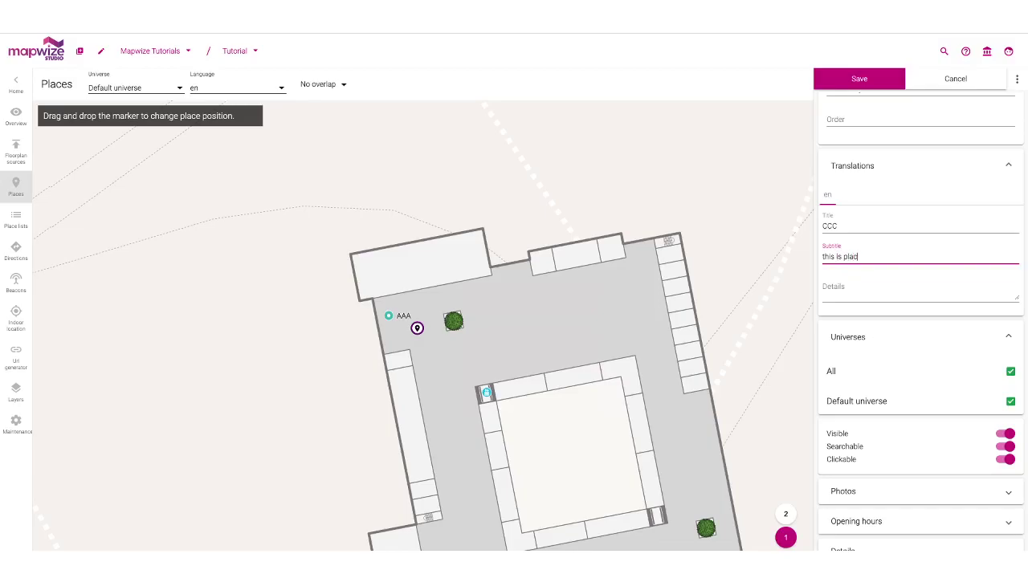
left_click(842, 225)
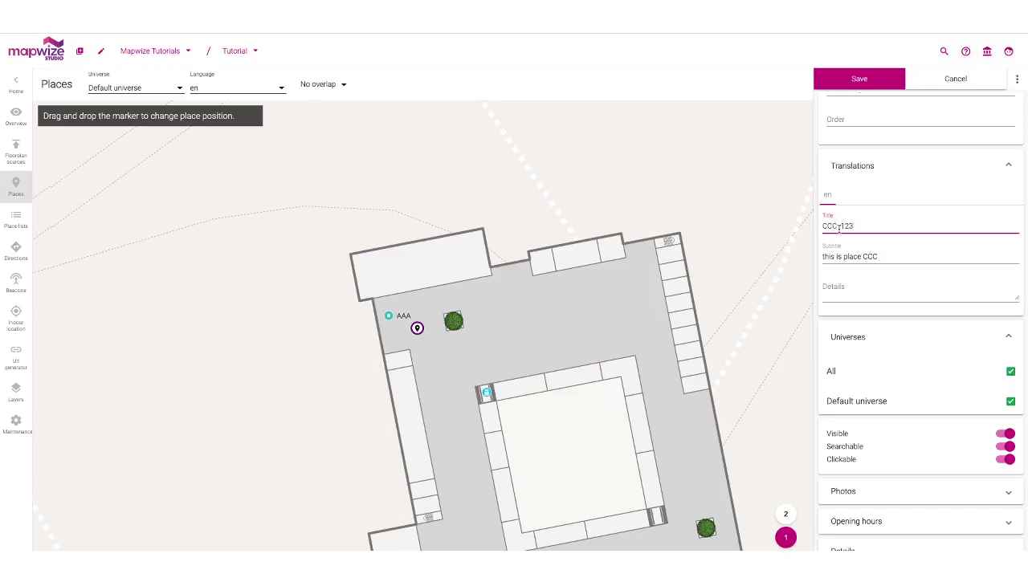
Check the style options of the CCC place, then save the place and close its details.
scroll(860, 340, "down", 3)
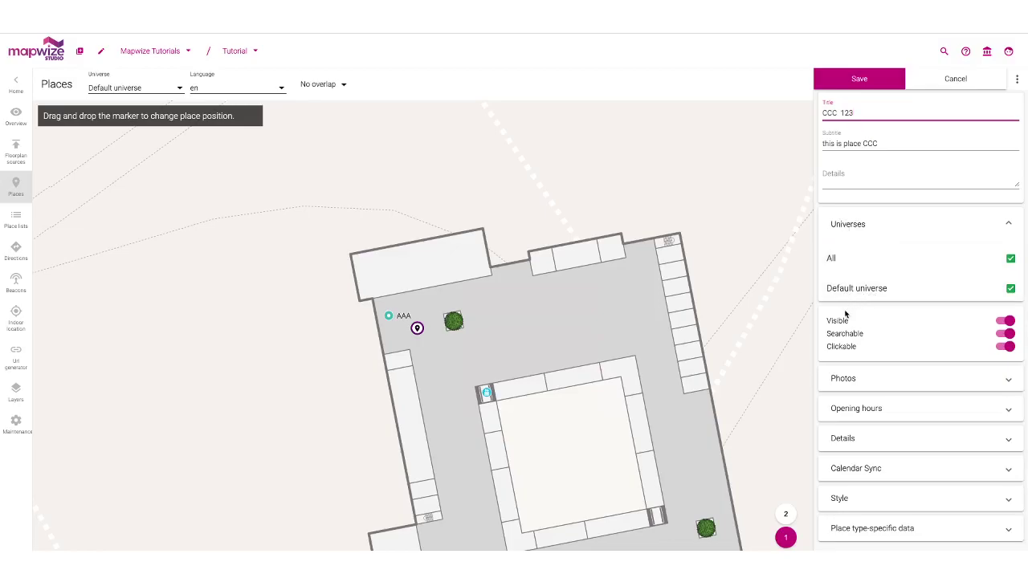
scroll(845, 313, "down", 1)
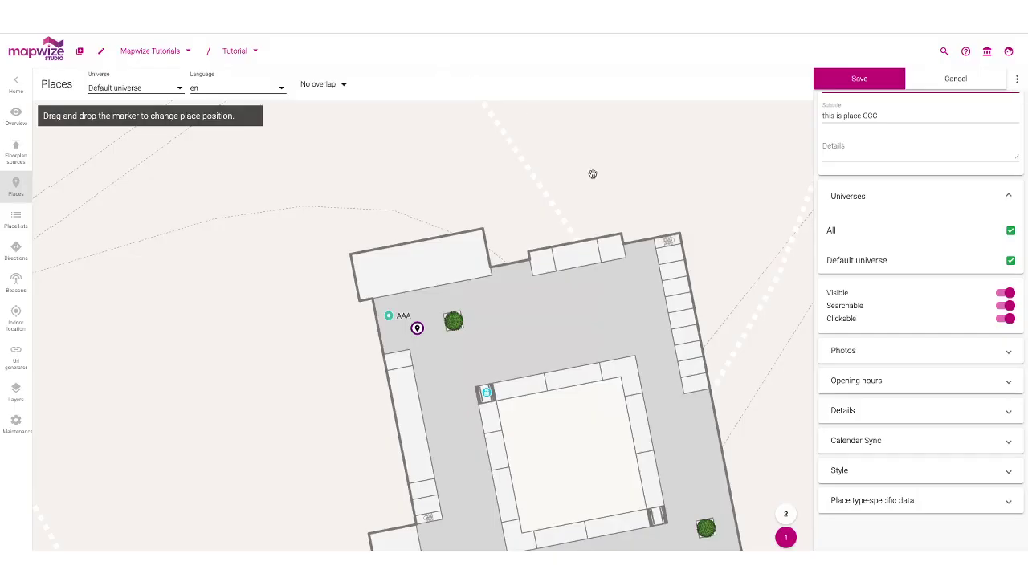
left_click(858, 474)
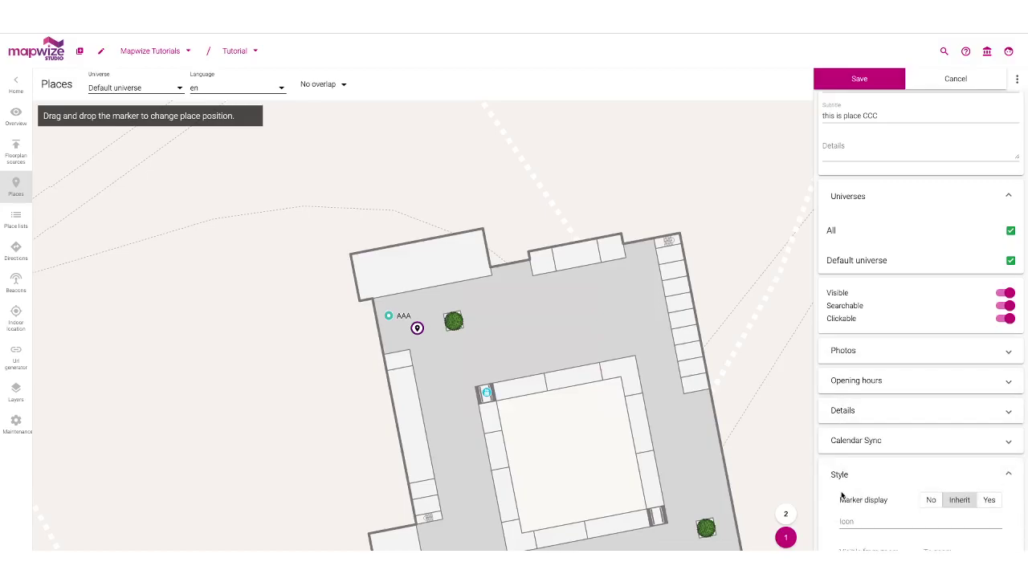
scroll(842, 488, "down", 2)
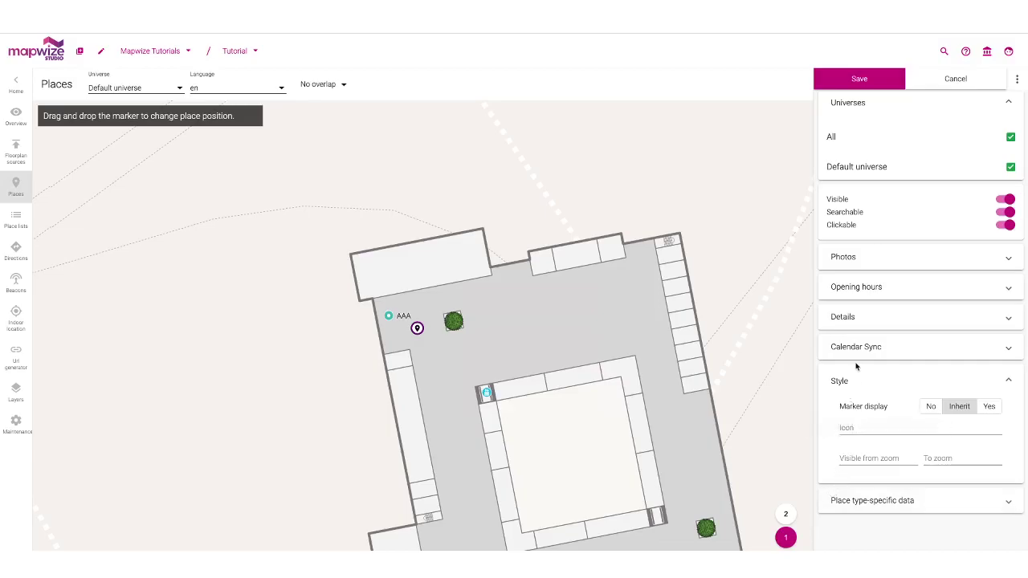
scroll(857, 368, "up", 5)
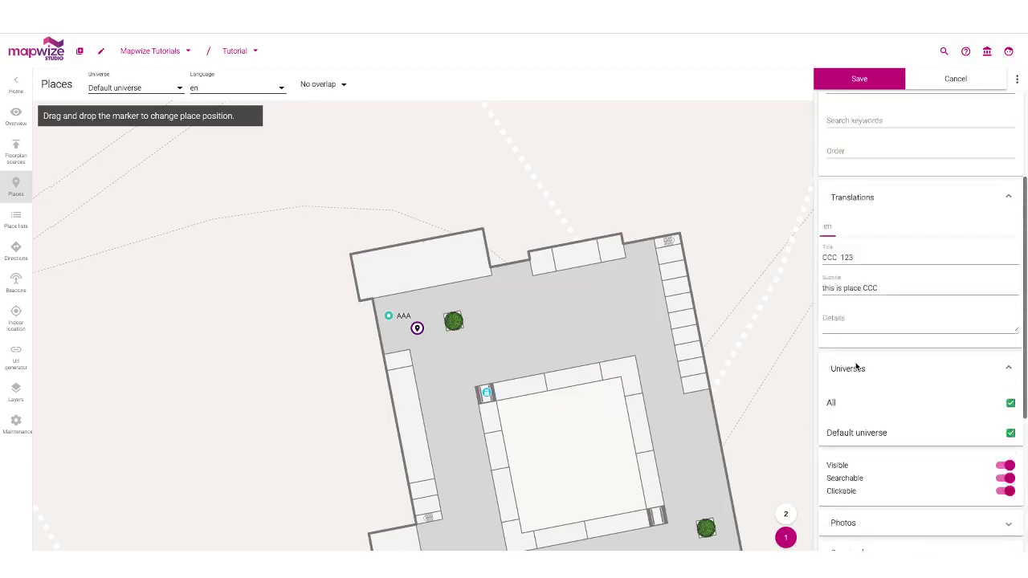
left_click(841, 81)
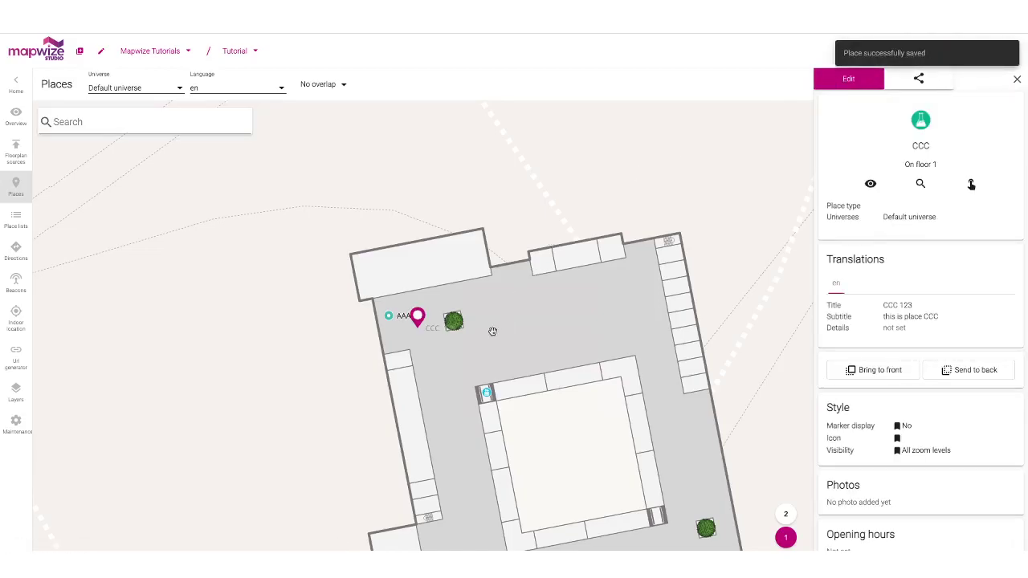
scroll(453, 334, "up", 3)
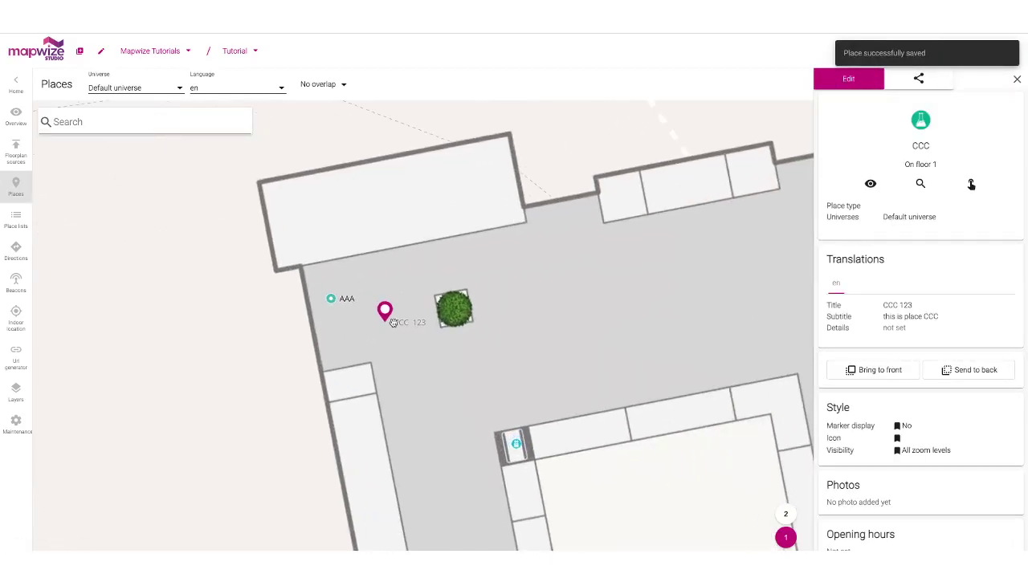
left_click_drag(476, 354, 415, 322)
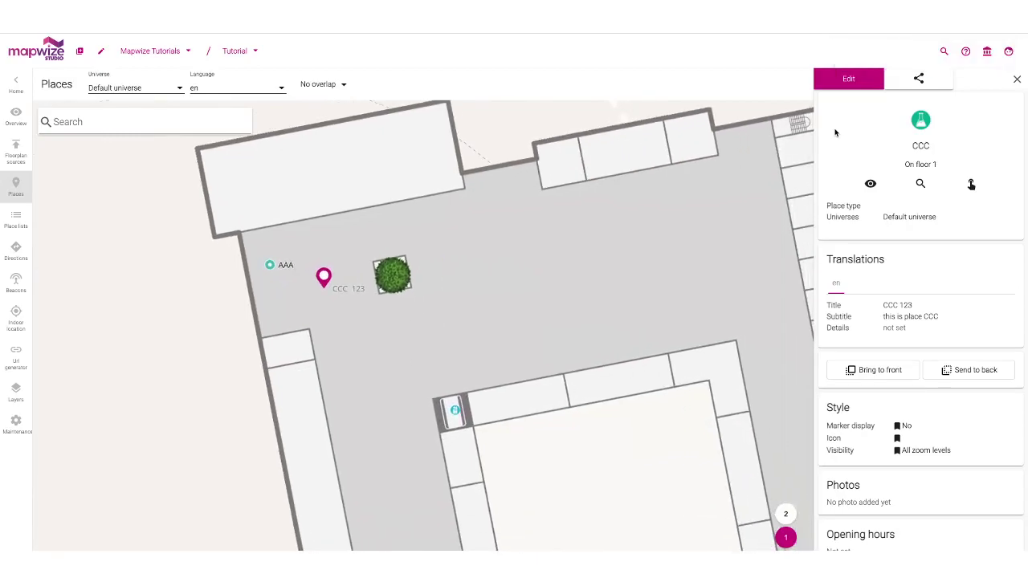
left_click(1016, 80)
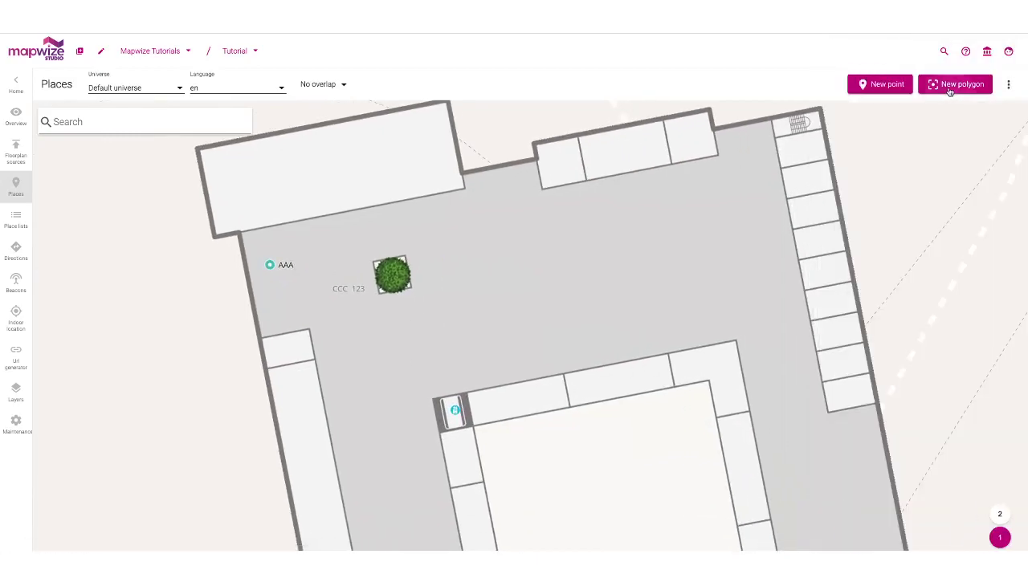
Draw a four-sided polygon place in the open hall area between the plant and the rooms around the central courtyard.
left_click(950, 84)
left_click(459, 281)
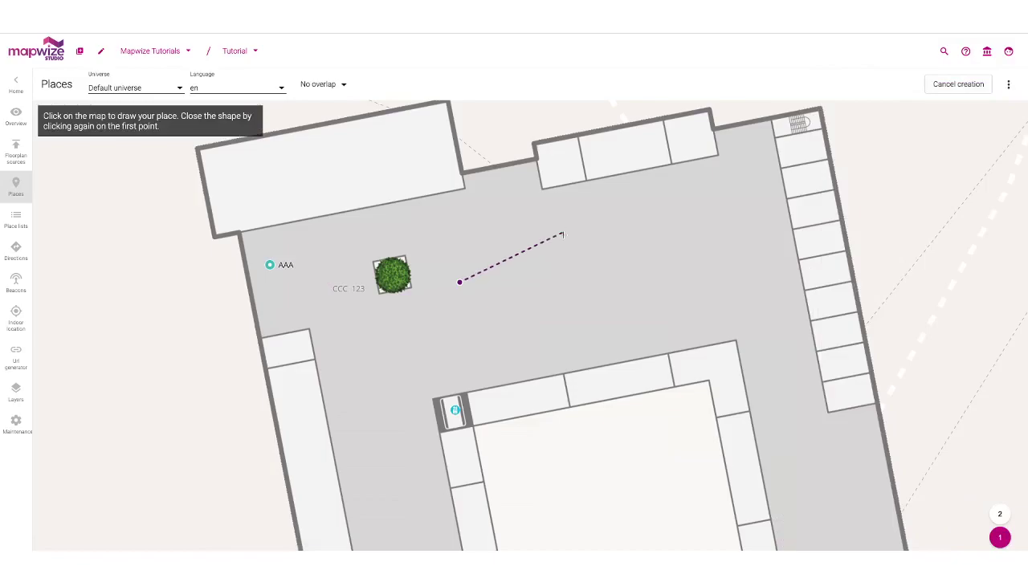
left_click(564, 232)
left_click(569, 342)
left_click(460, 350)
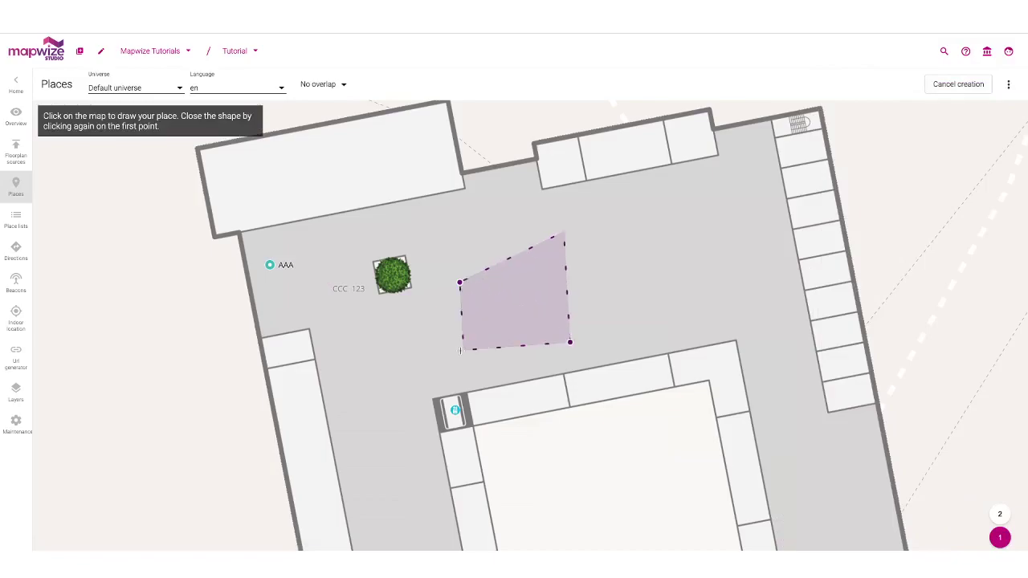
left_click(461, 285)
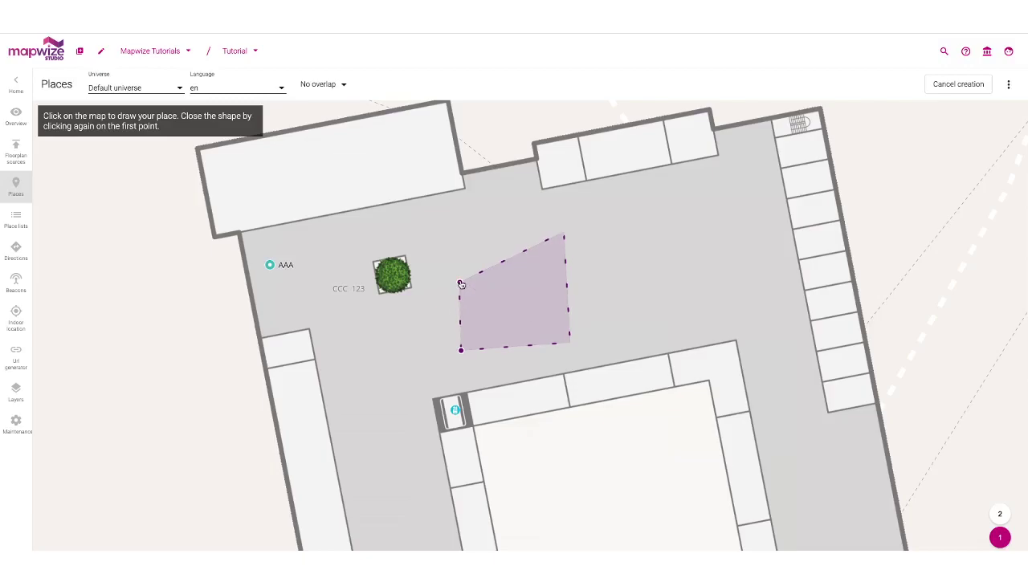
left_click(460, 282)
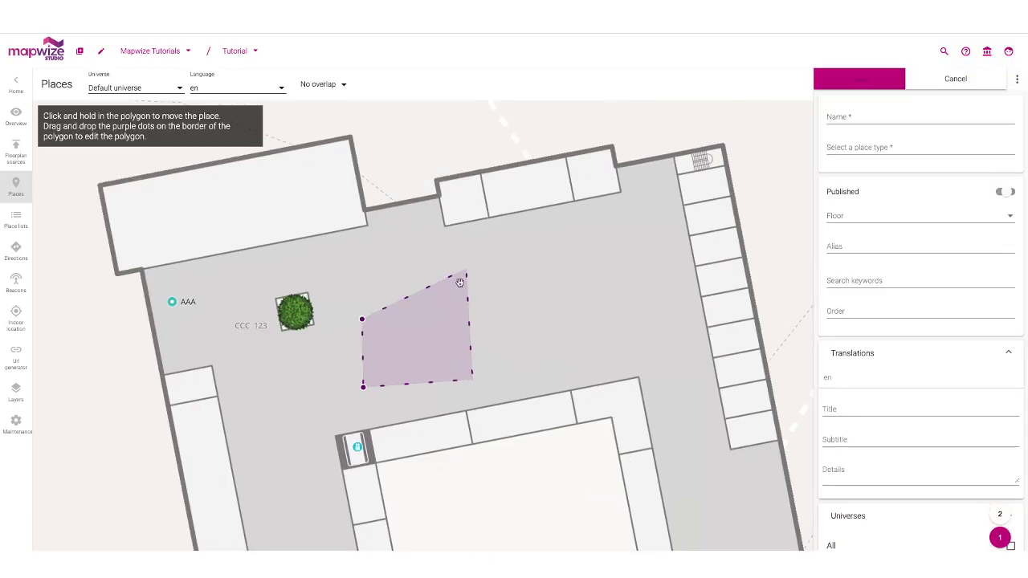
Name the polygon place EEE, set its type to Bar, and save it.
left_click(844, 117)
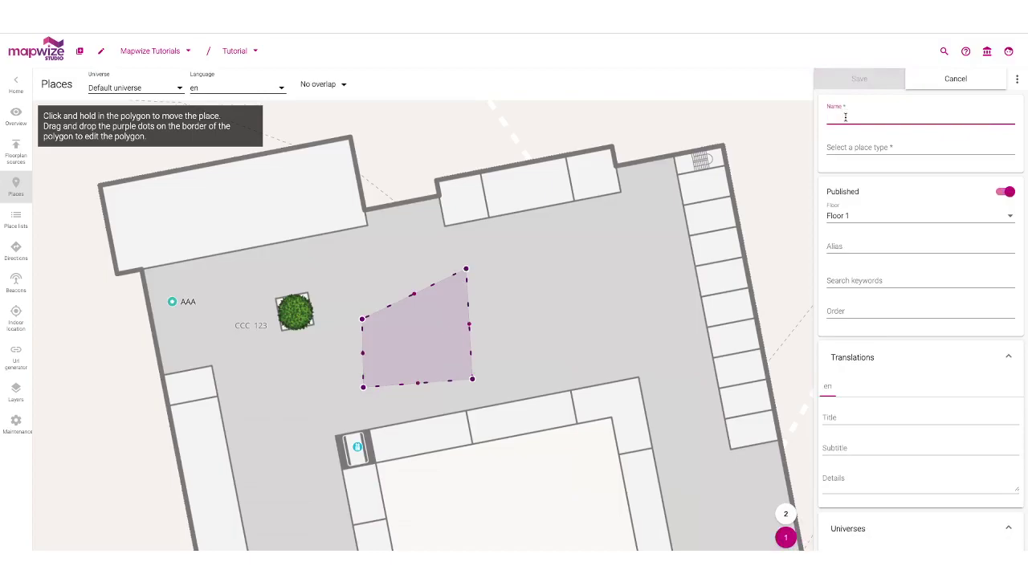
type("E")
left_click(846, 146)
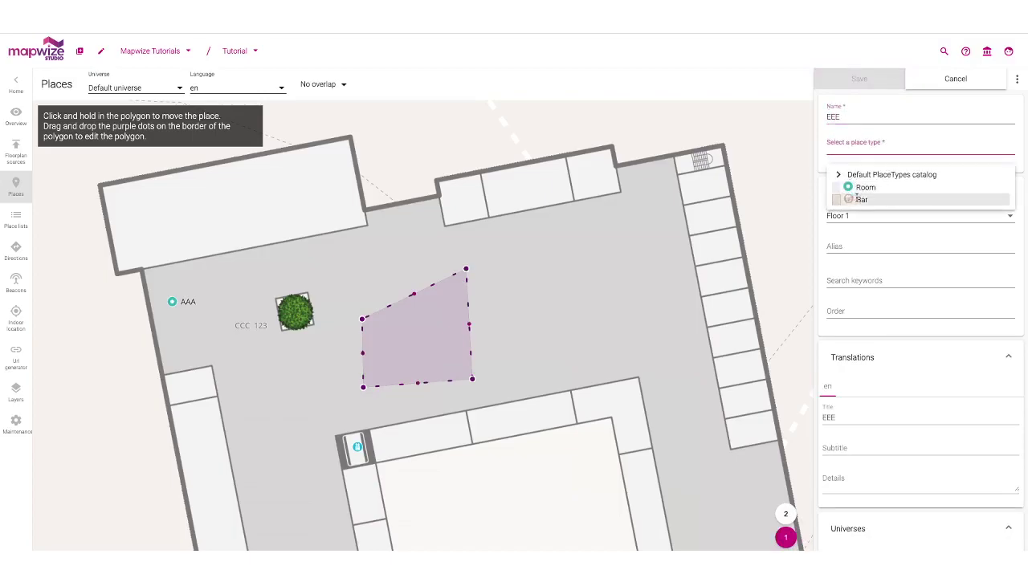
left_click(857, 198)
left_click(859, 79)
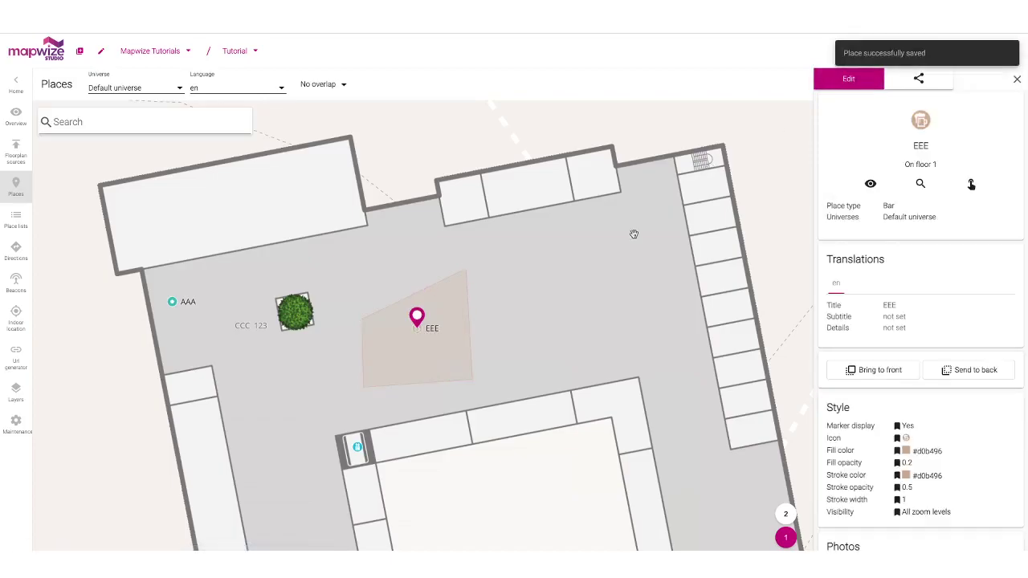
left_click_drag(559, 338, 581, 326)
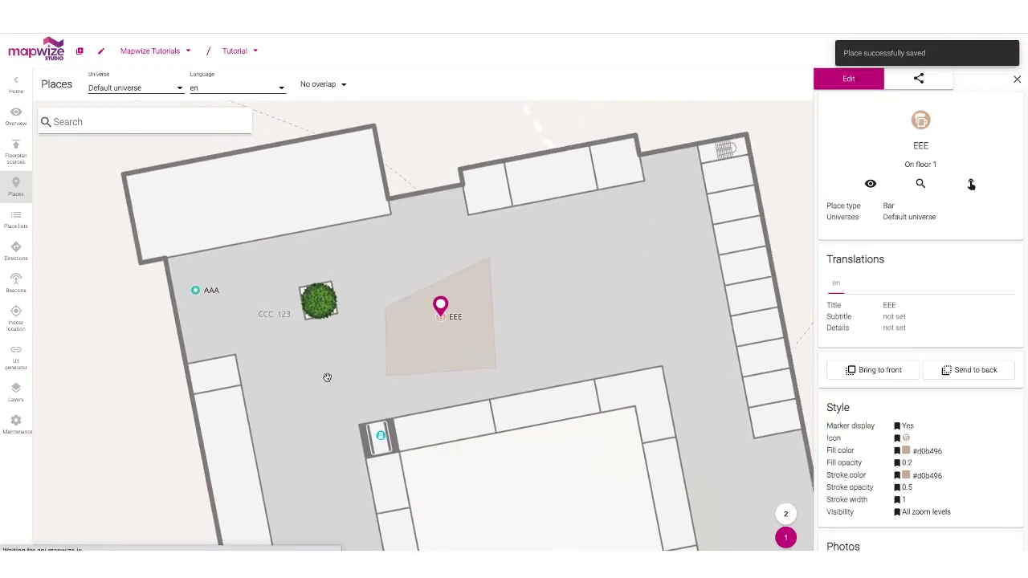
left_click(327, 377)
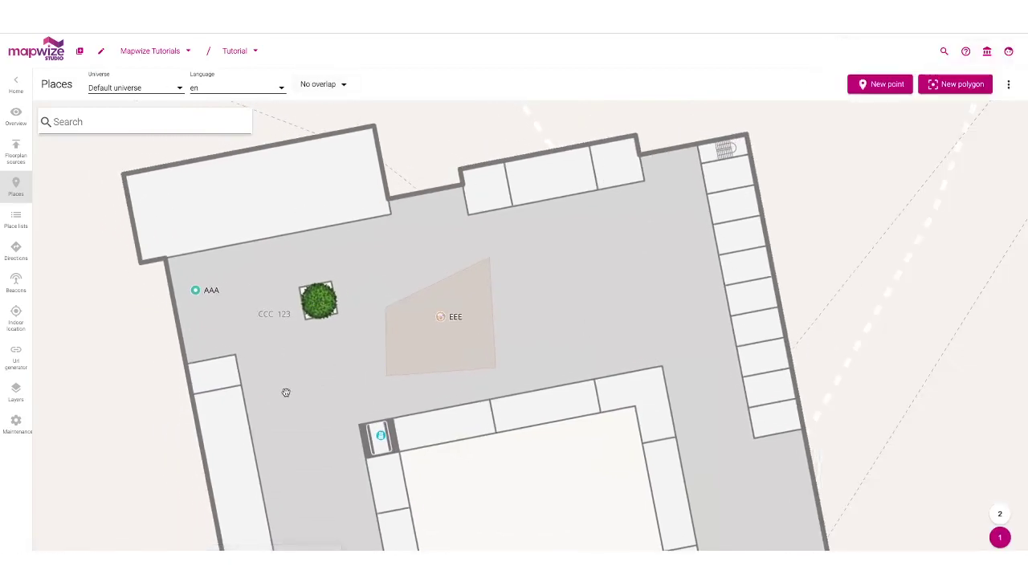
Allow both icons and texts of places to overlap on the venue map.
scroll(291, 354, "down", 5)
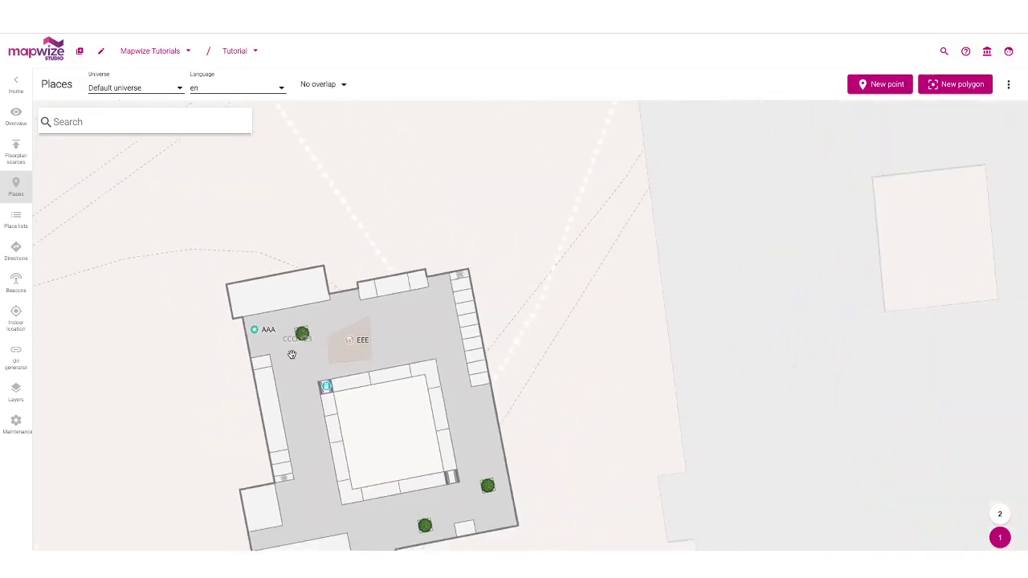
scroll(292, 354, "down", 5)
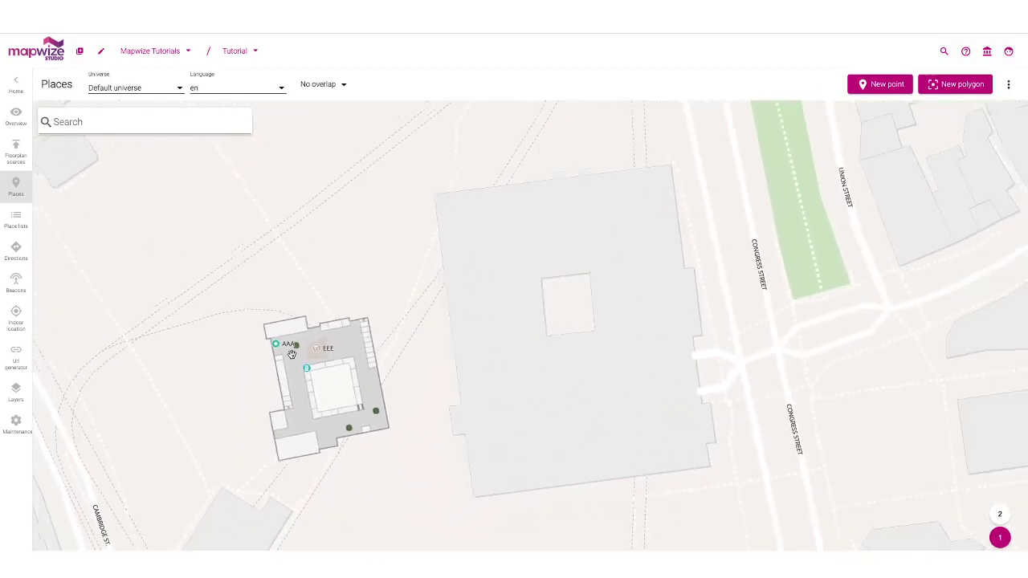
scroll(291, 354, "down", 4)
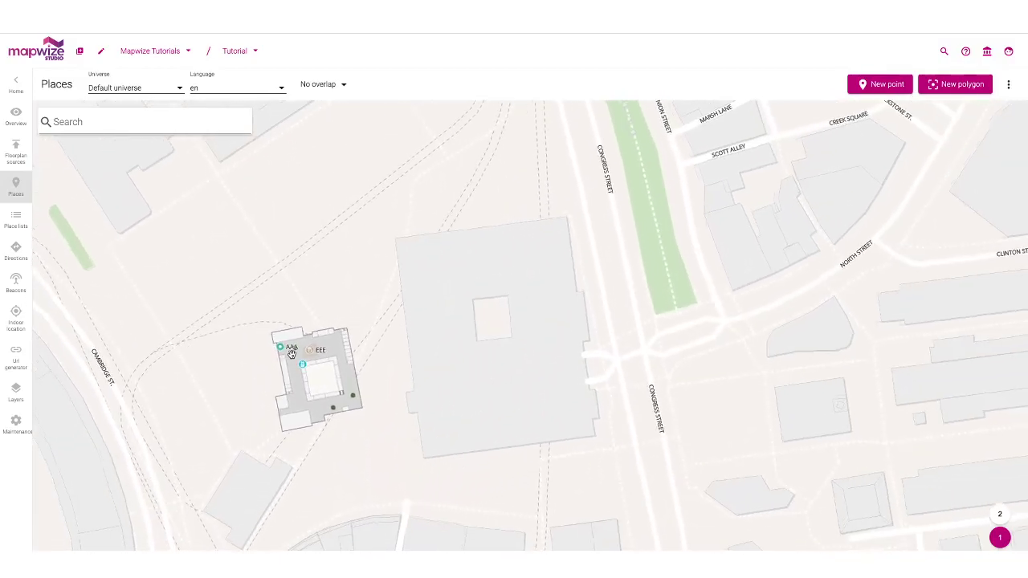
left_click(325, 84)
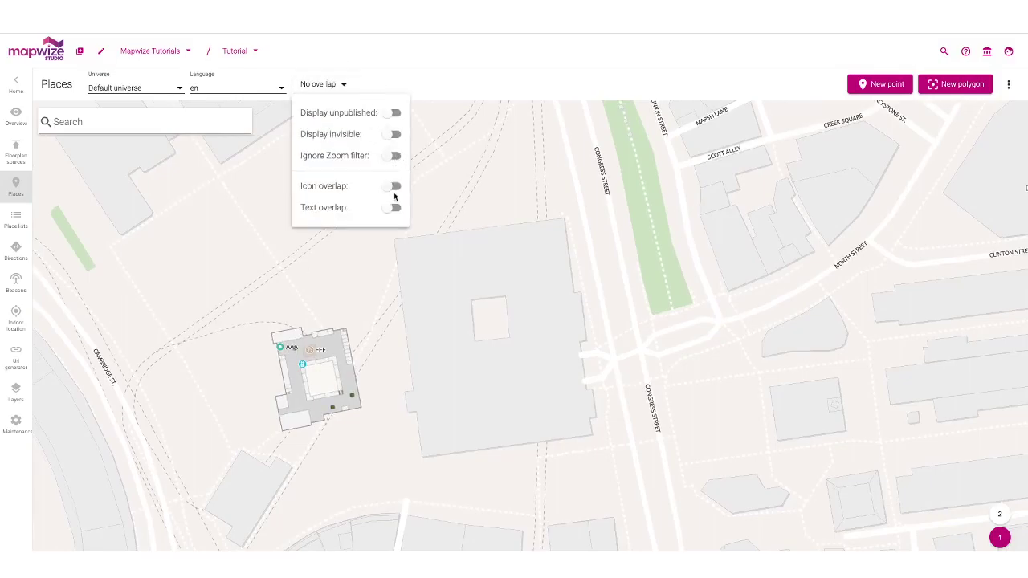
left_click(396, 187)
left_click(395, 208)
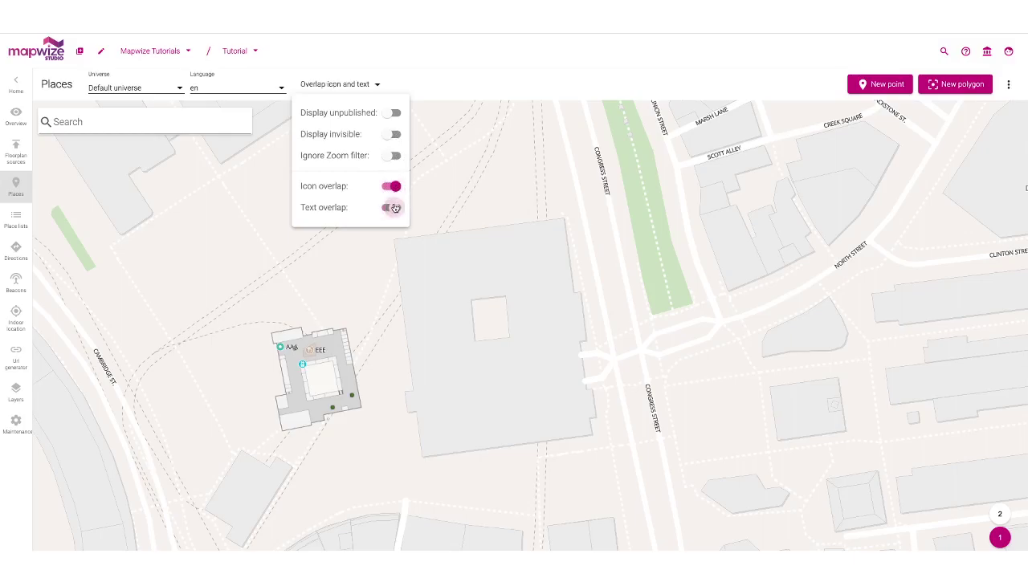
left_click(297, 347)
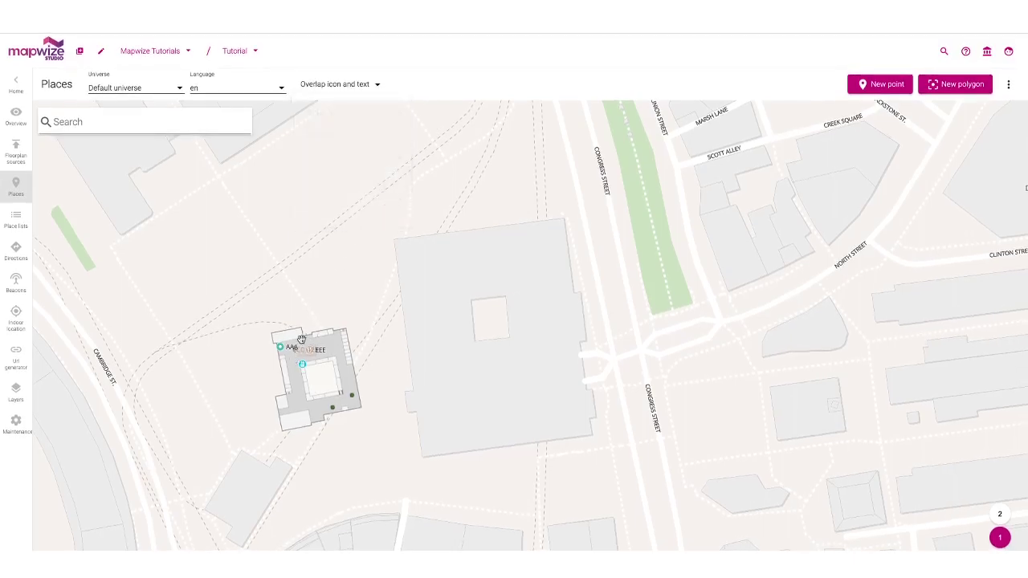
Check the overlapping place labels on the map and review the display options for unpublished, invisible and zoom-filtered places.
scroll(301, 340, "up", 3)
scroll(301, 340, "down", 1)
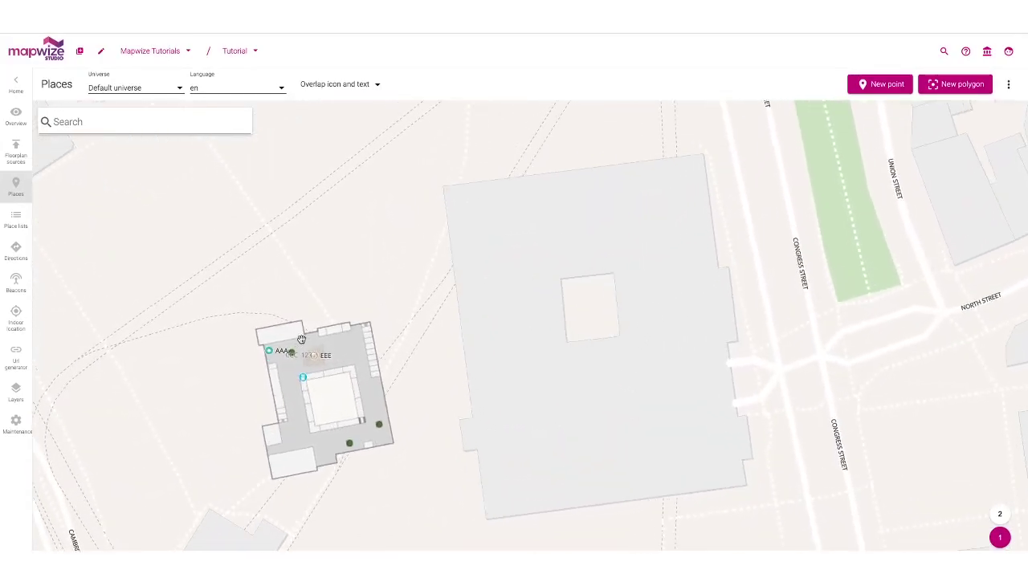
left_click(378, 86)
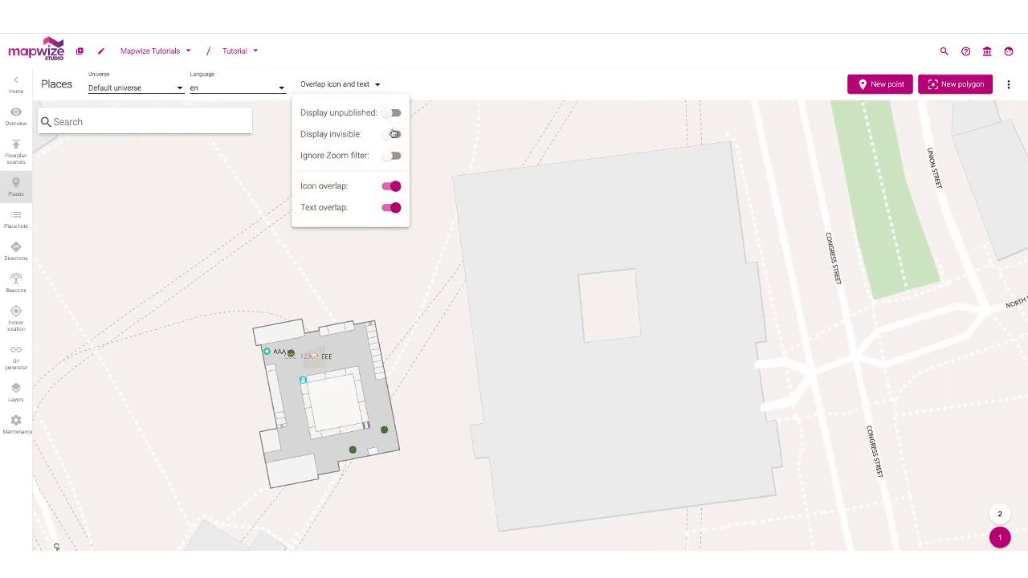
left_click(378, 86)
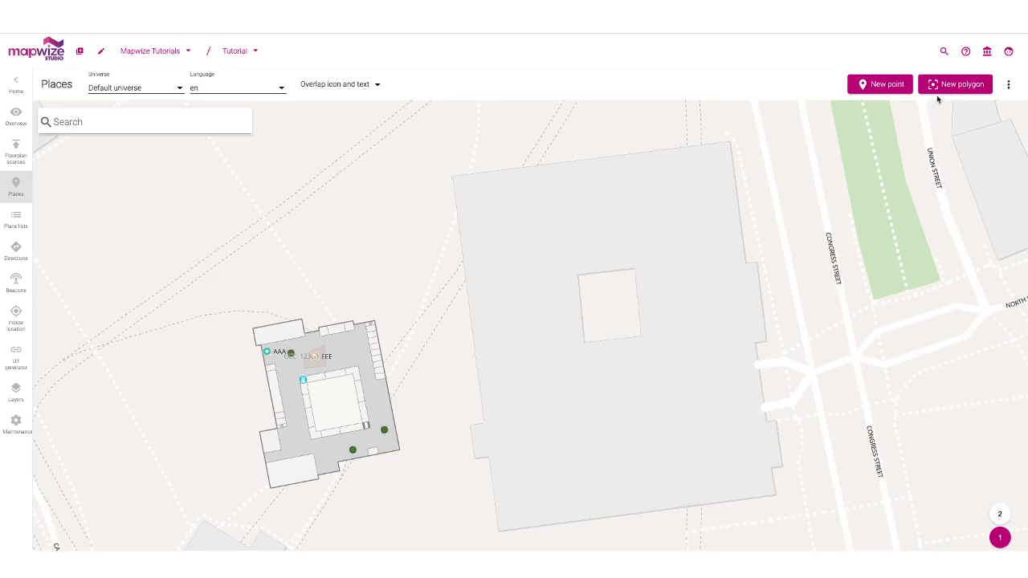
Download all of the venue's places as an XLSX file through batch edit.
left_click(1010, 86)
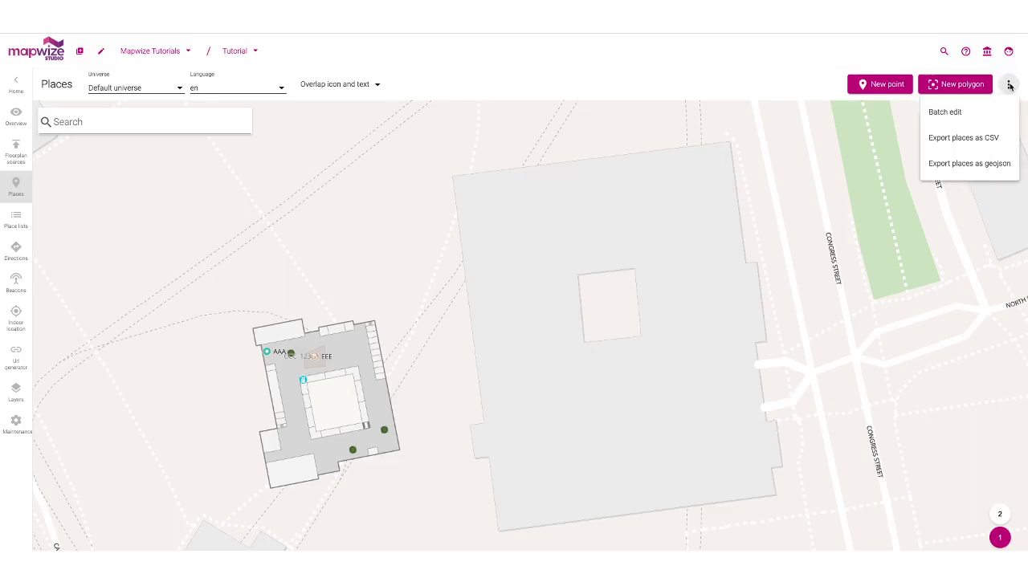
left_click(941, 114)
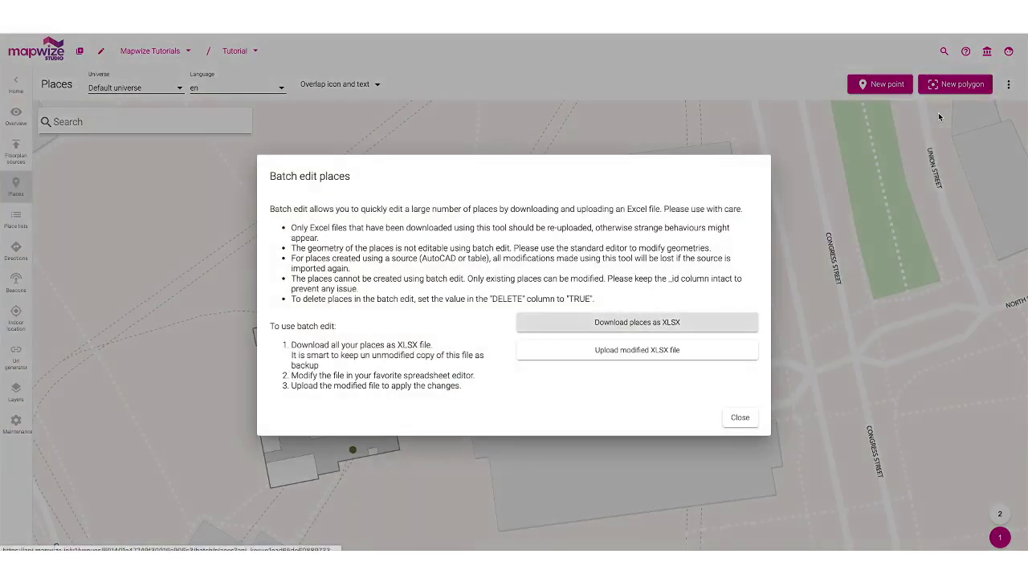
left_click(568, 325)
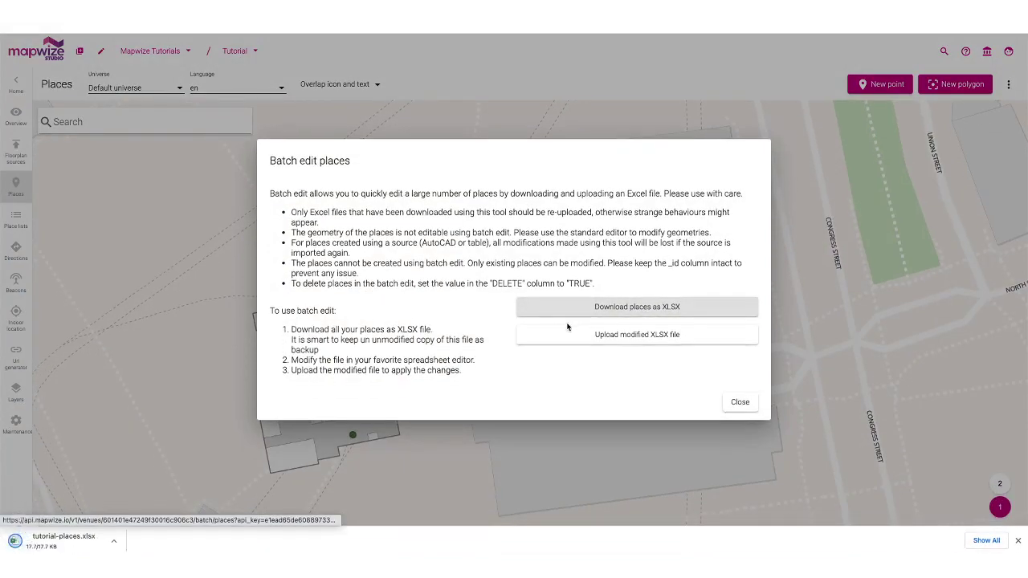
Open the downloaded tutorial-places.xlsx in Excel, look through its property columns, then return to Mapwize Studio and close the batch edit dialog.
left_click(116, 544)
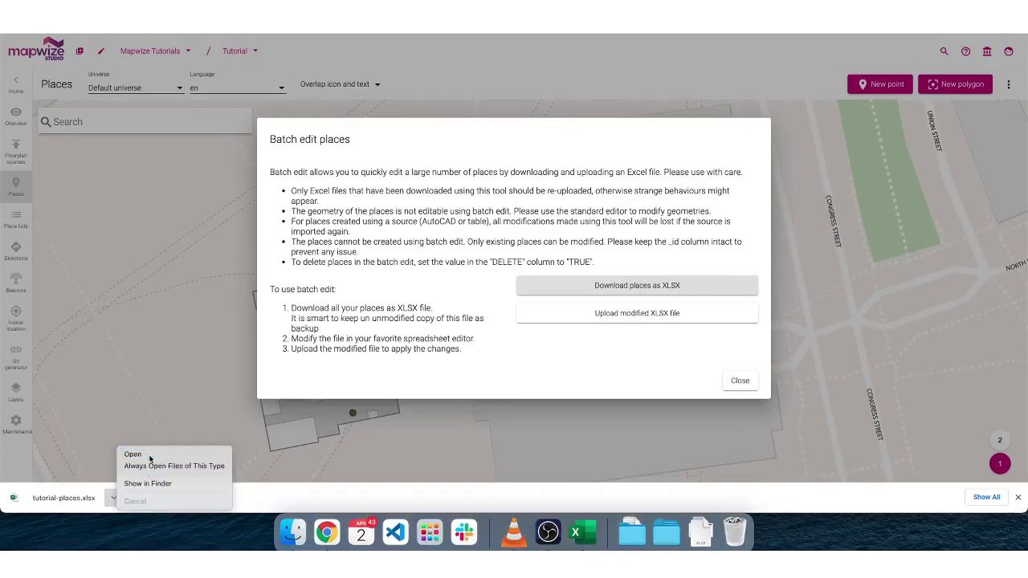
left_click(133, 454)
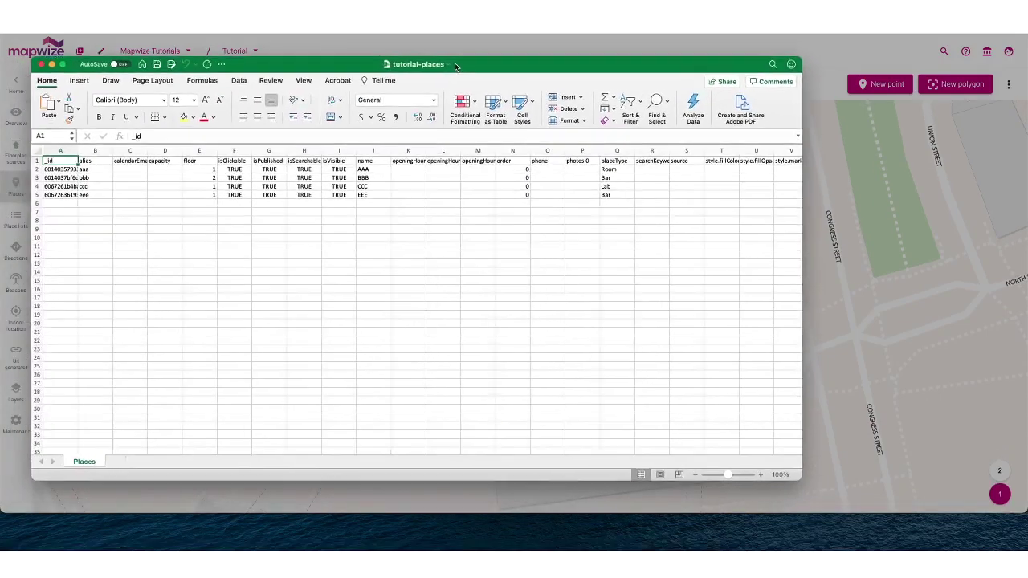
scroll(354, 173, "right", 10)
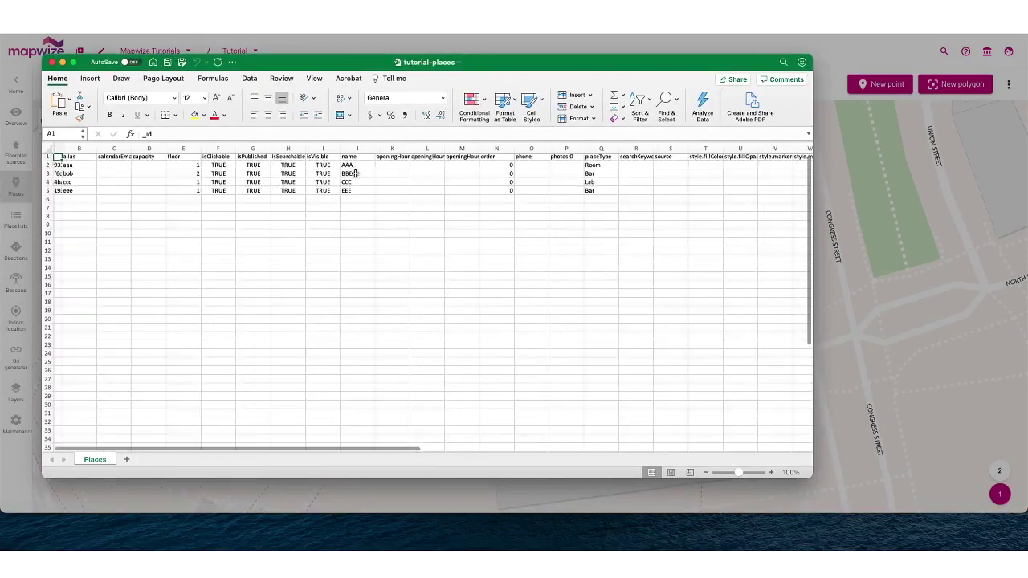
scroll(354, 173, "right", 10)
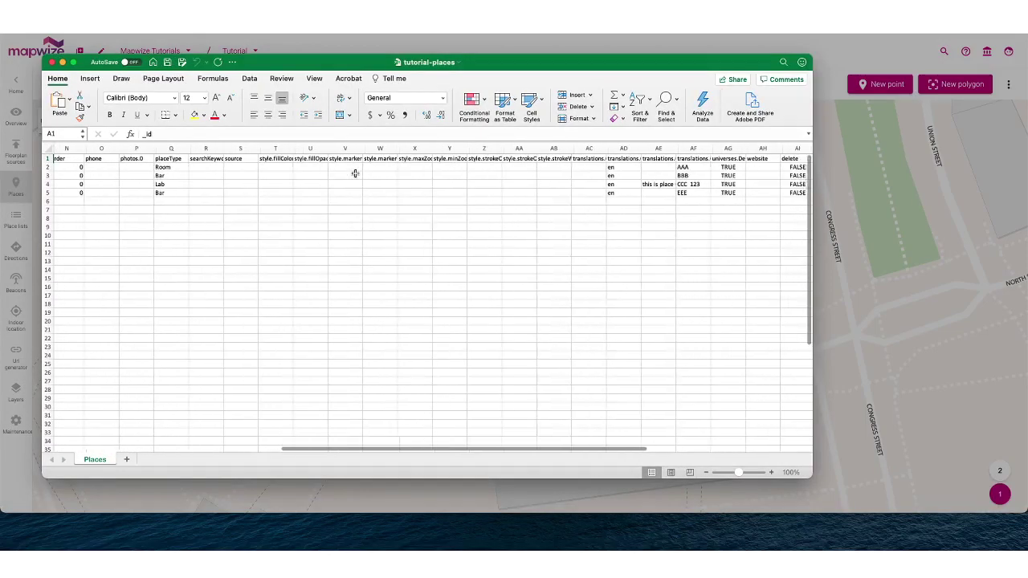
left_click(834, 288)
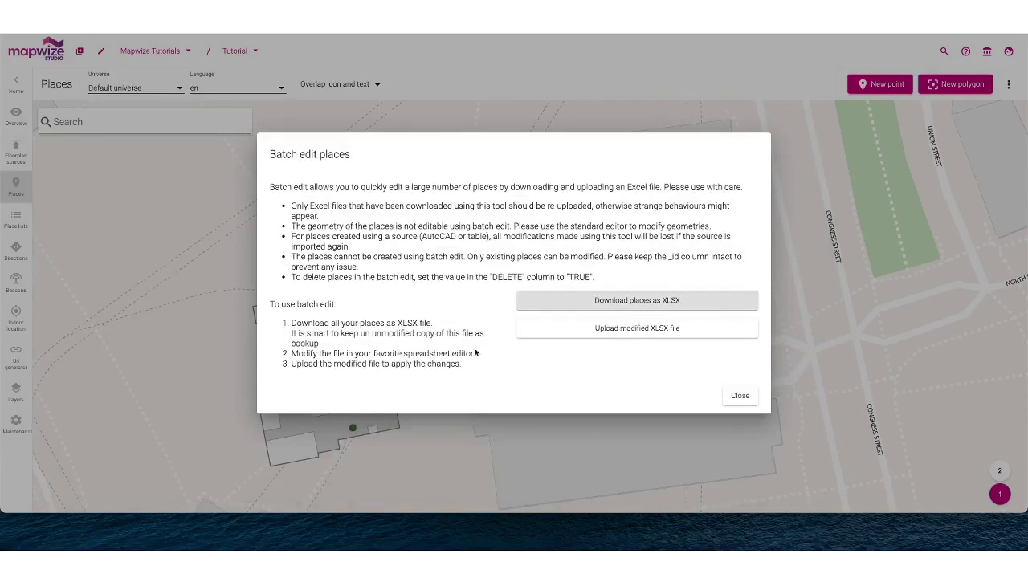
left_click(743, 397)
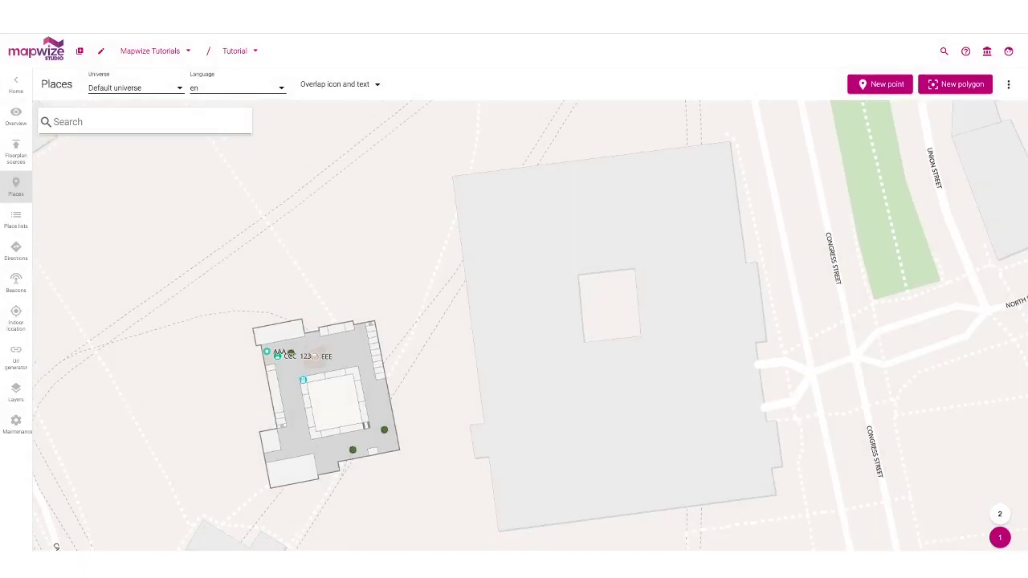
Open the organization's Lab place type and change its fill color to dark blue.
left_click_drag(389, 371, 430, 339)
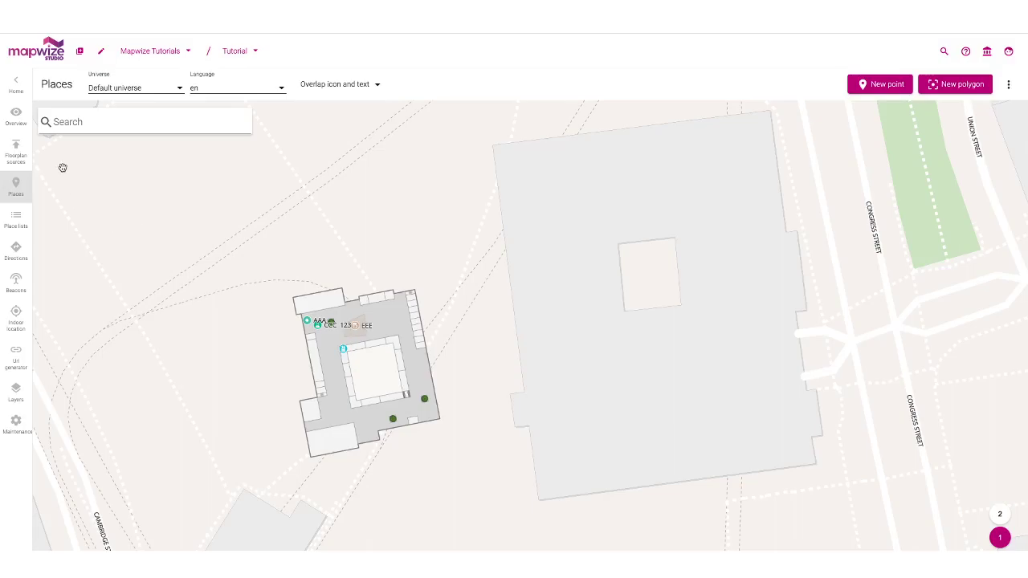
left_click(16, 87)
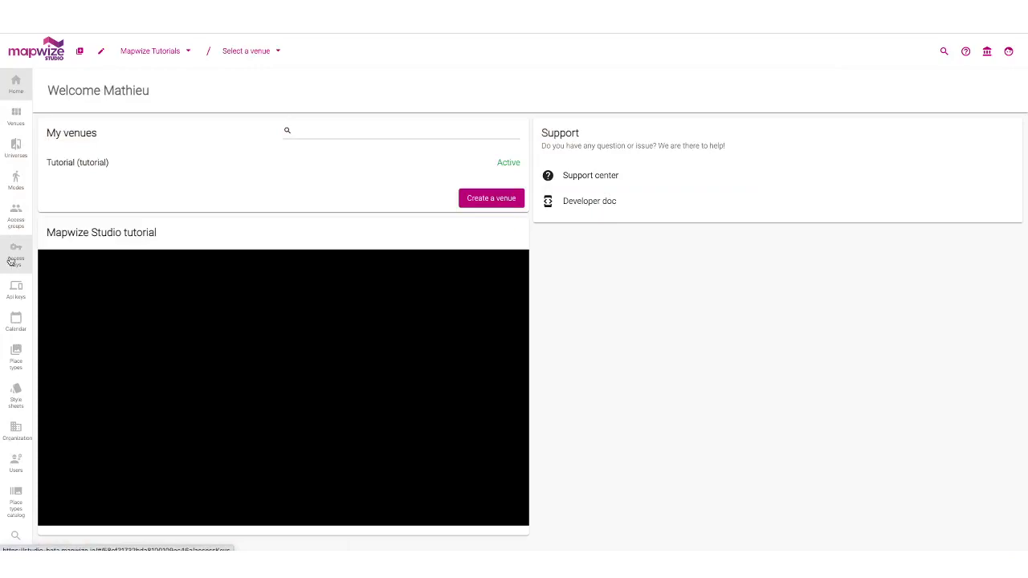
left_click(16, 363)
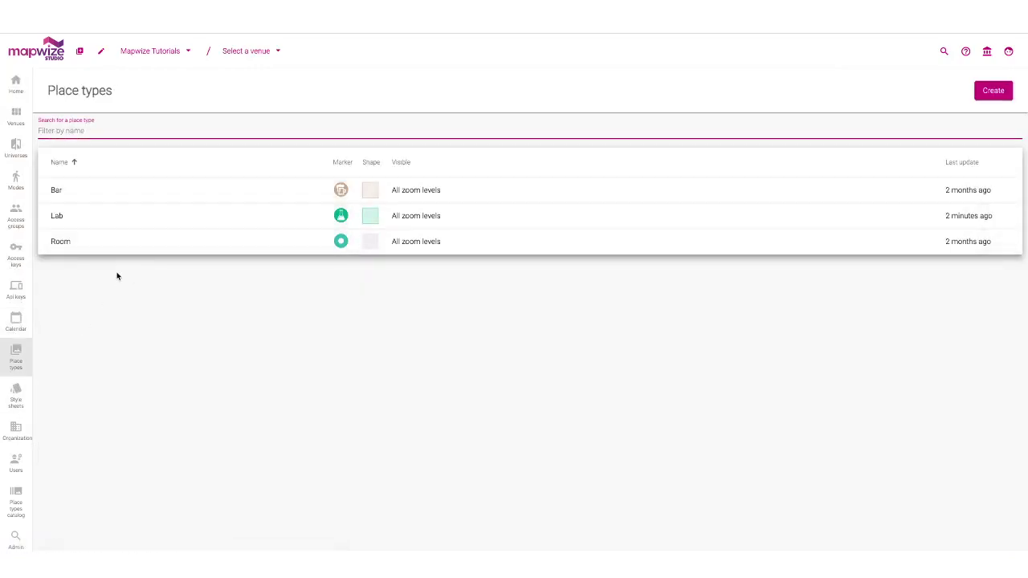
left_click(115, 222)
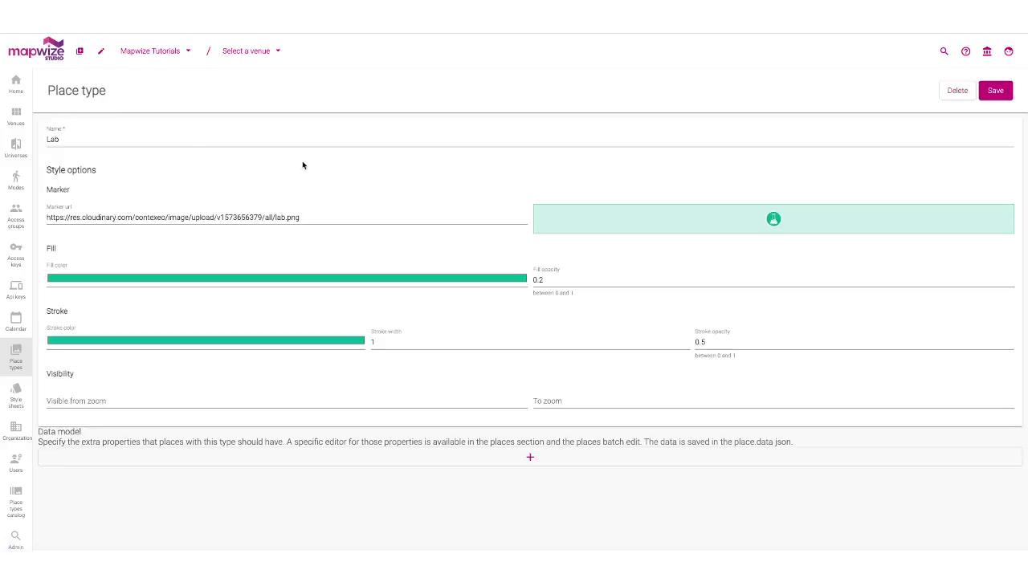
left_click(292, 278)
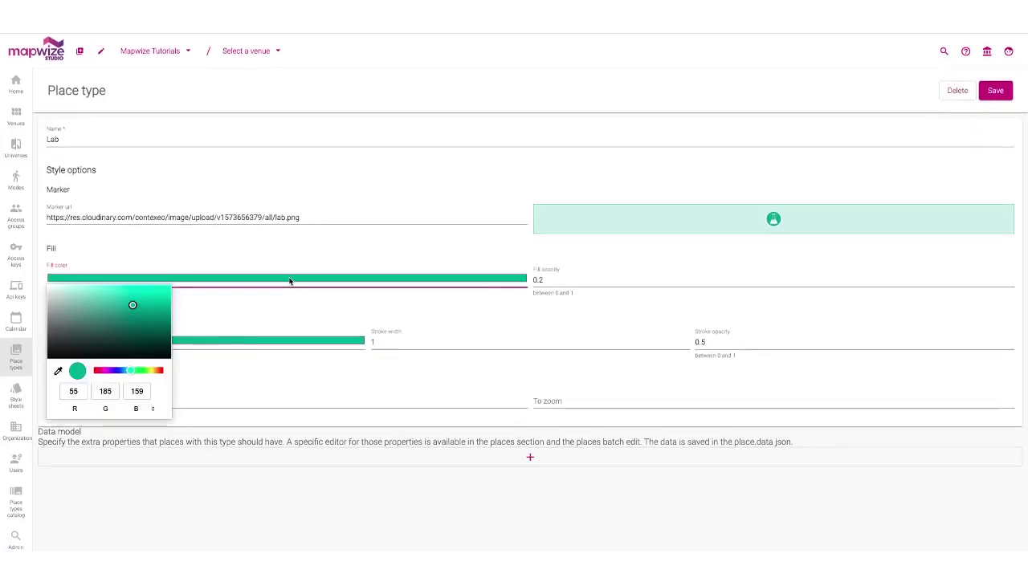
left_click(116, 370)
left_click(335, 310)
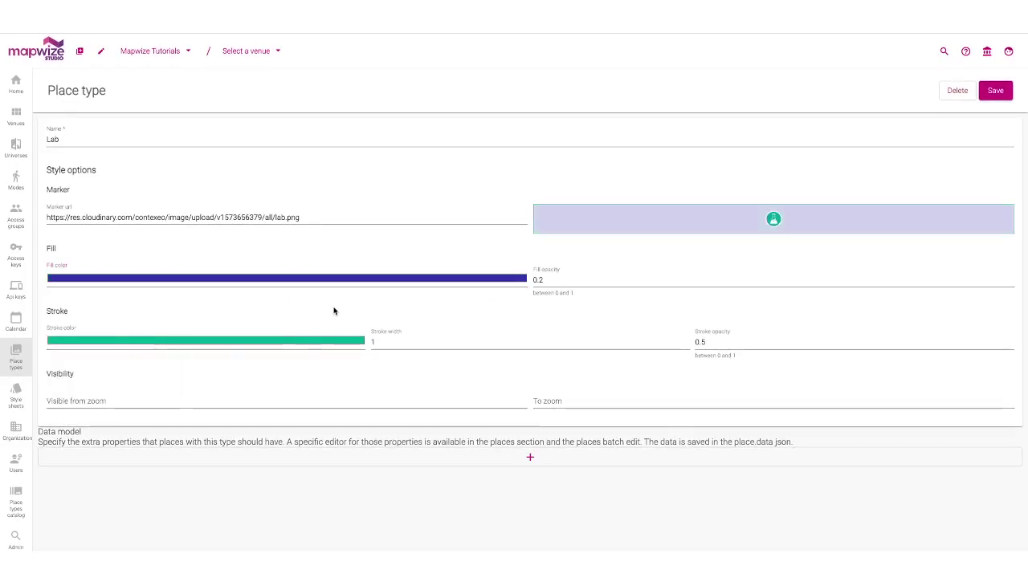
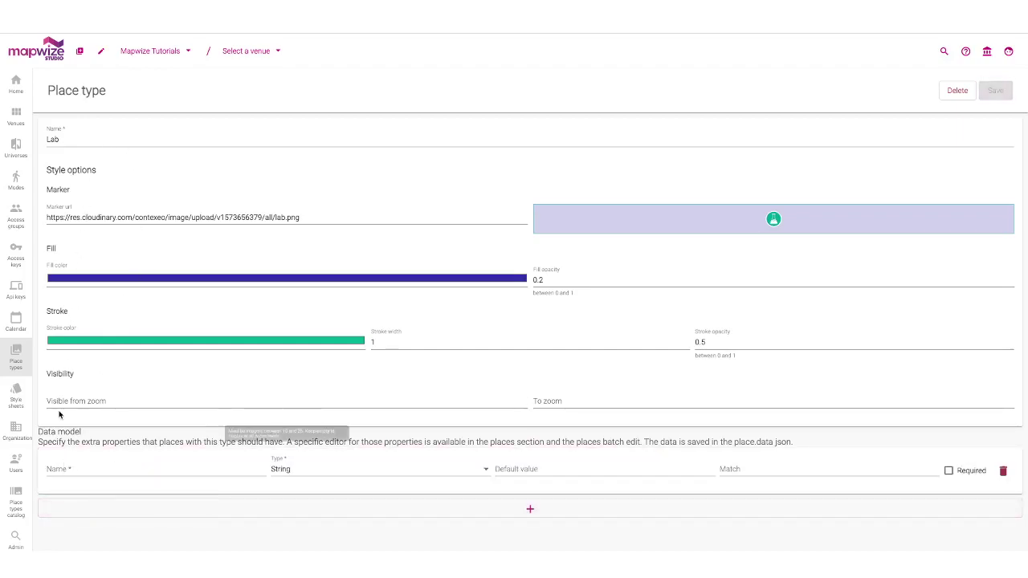
Add a String property named myOwnID to the Lab place type's data model and save the place type.
left_click(71, 476)
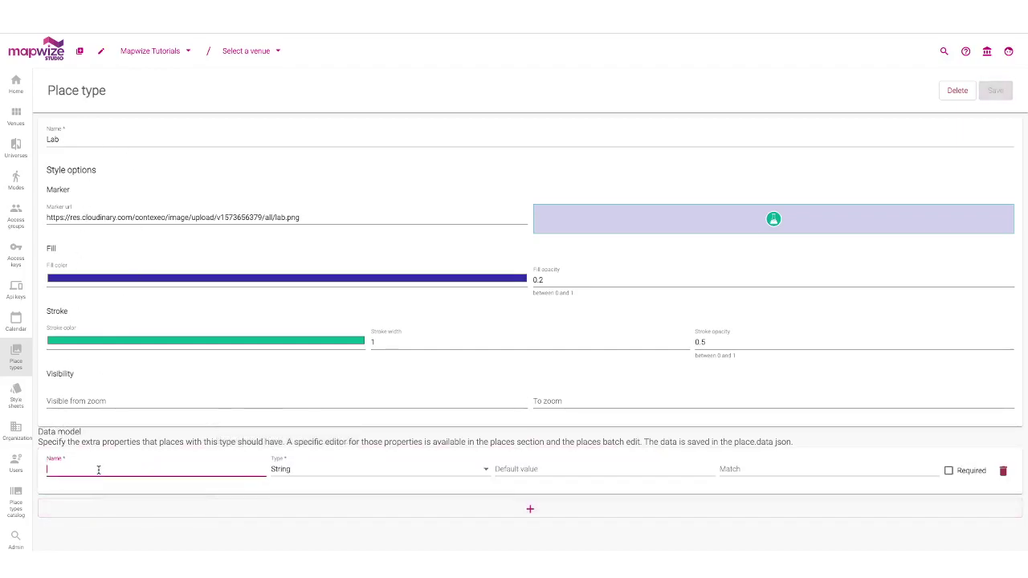
type("myOnwID")
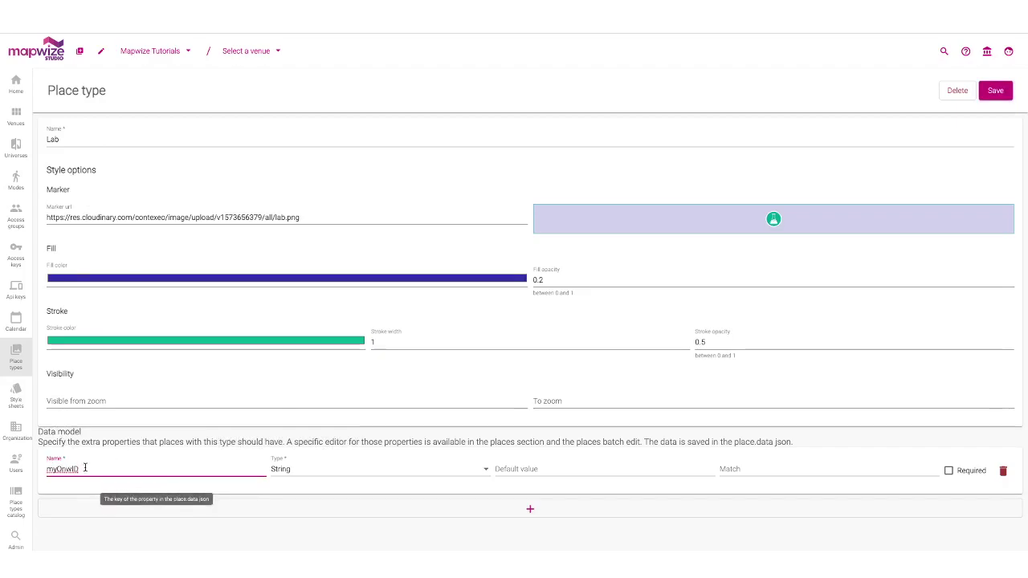
left_click(61, 469)
type("w")
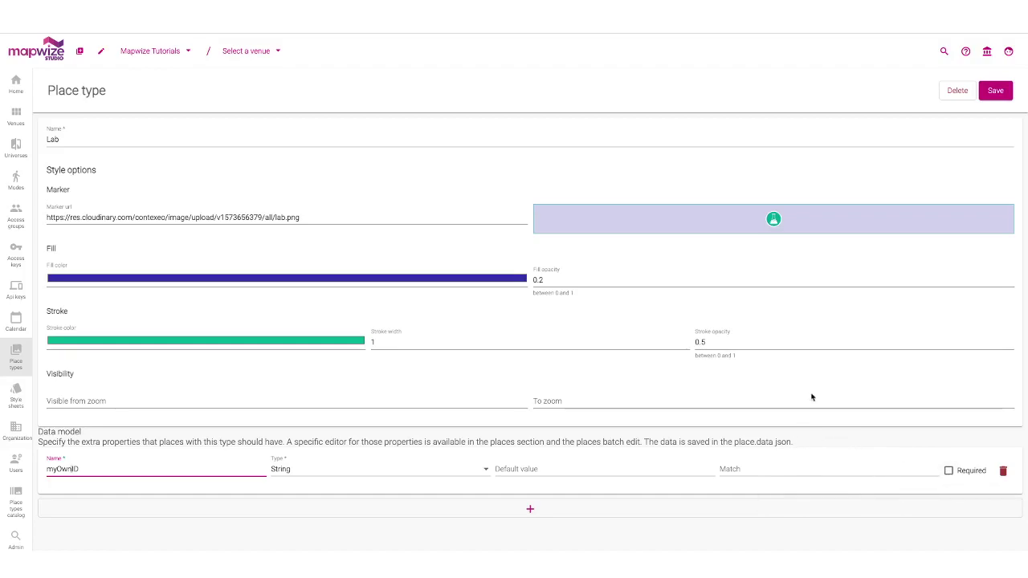
left_click(995, 91)
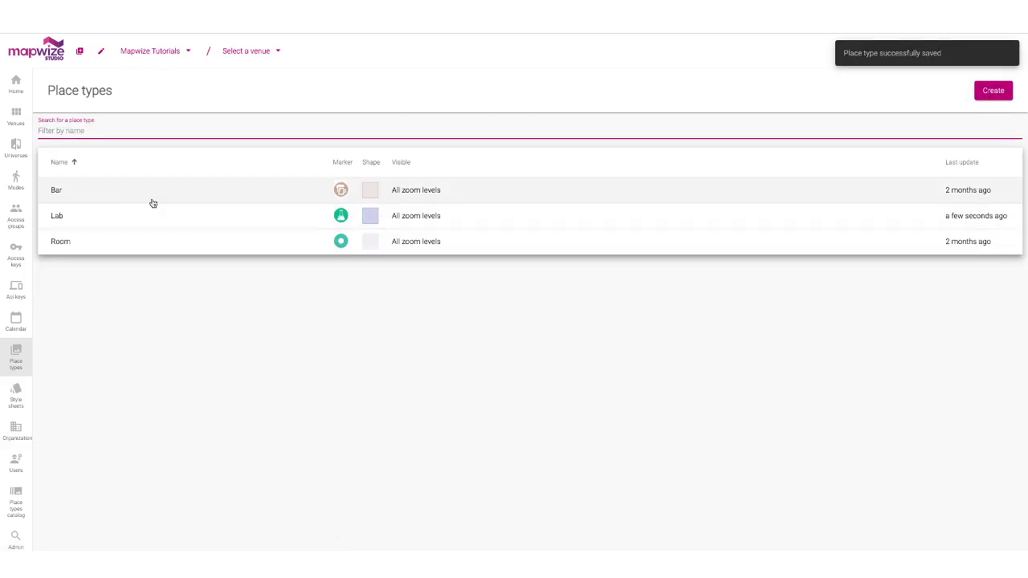
Go back to the places of the Tutorial venue and open the details of the CCC place.
left_click(277, 53)
left_click(235, 110)
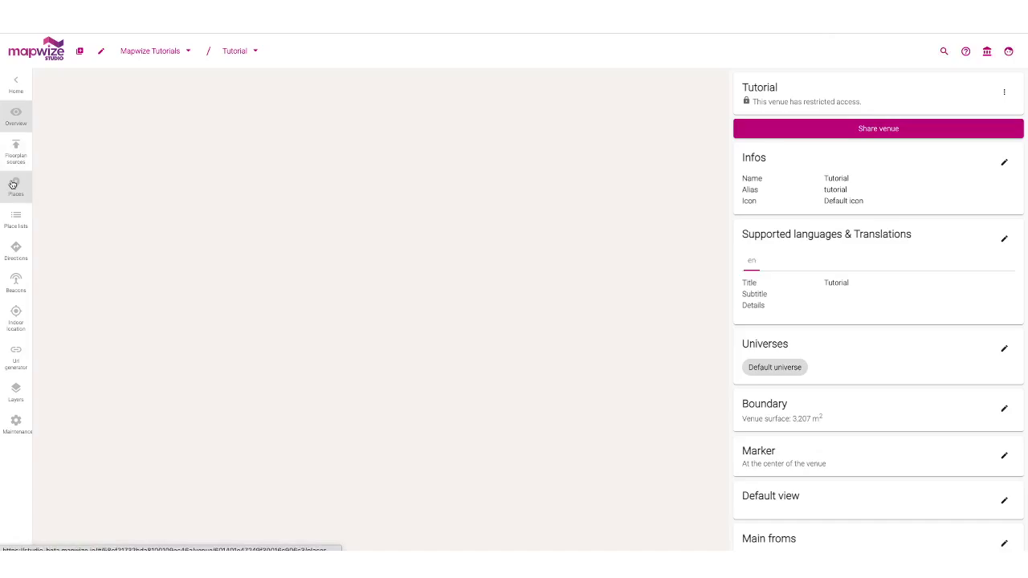
left_click(13, 185)
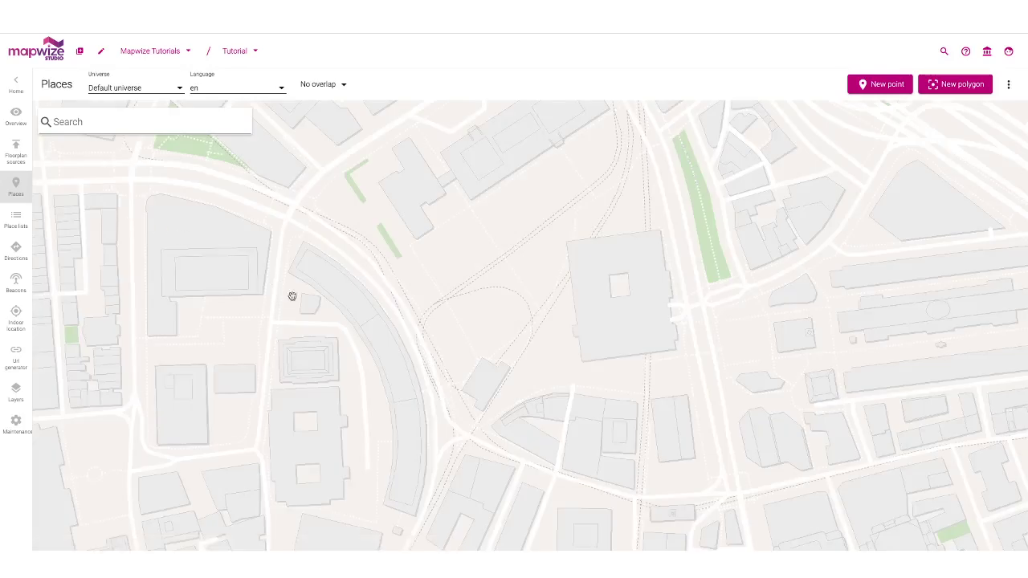
scroll(472, 305, "up", 1)
left_click(472, 305)
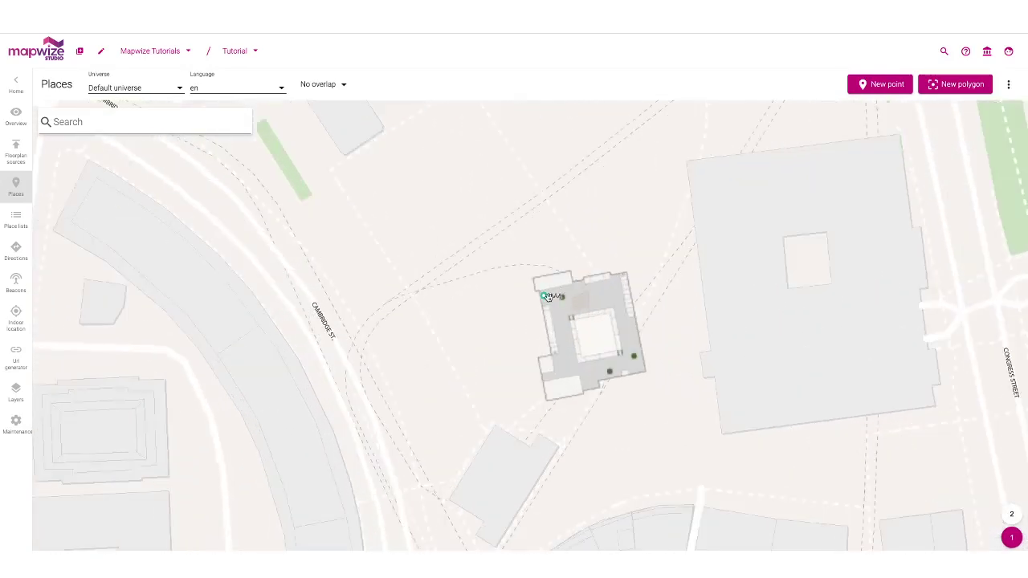
scroll(585, 297, "up", 3)
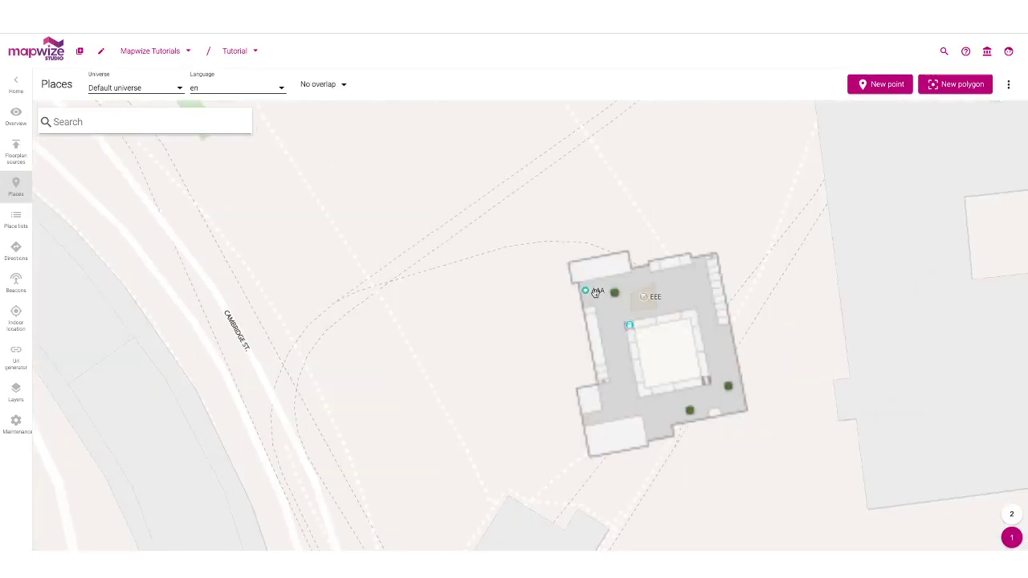
scroll(628, 295, "up", 2)
scroll(661, 284, "up", 2)
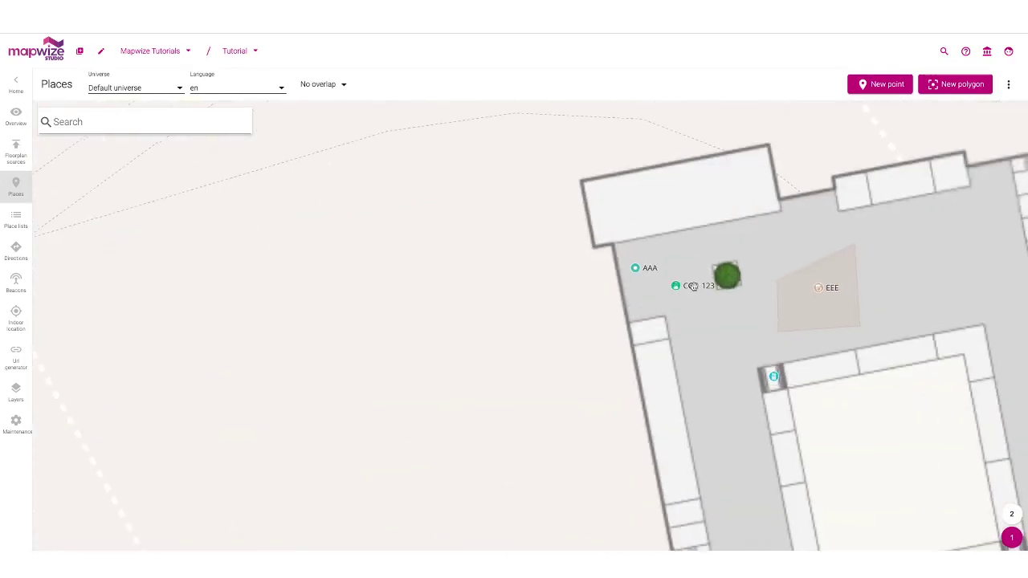
scroll(684, 287, "up", 3)
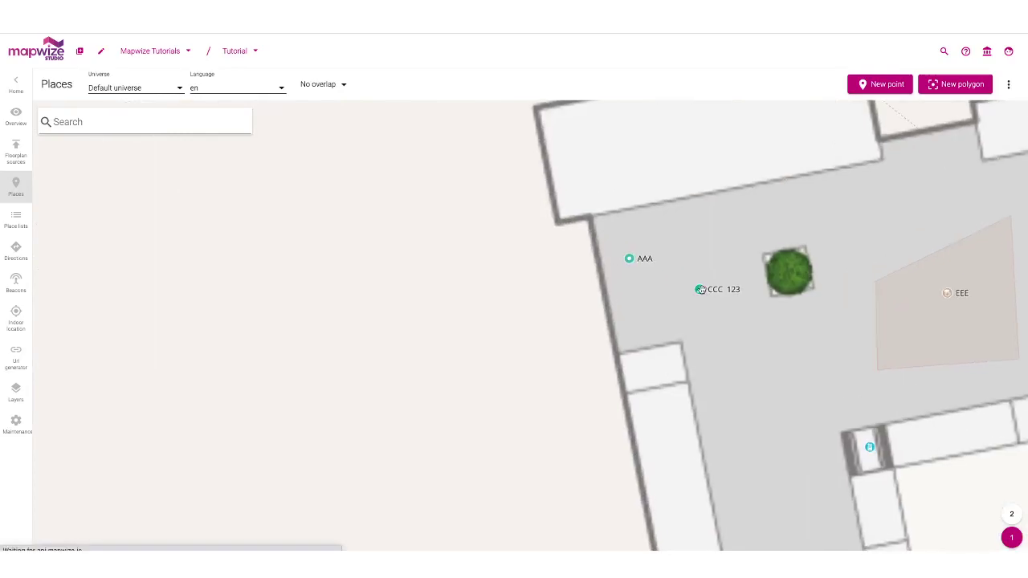
left_click(700, 289)
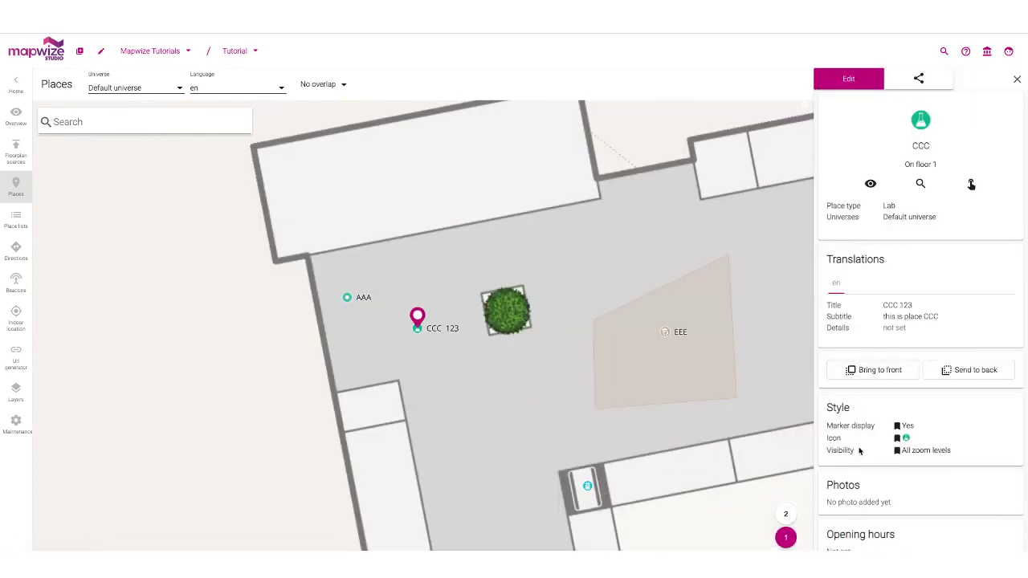
Set the CCC place's type-specific property myOwnID to XXX, save the place, and check its custom data.
left_click(858, 83)
scroll(869, 407, "down", 3)
left_click(877, 501)
scroll(887, 503, "down", 1)
left_click(851, 487)
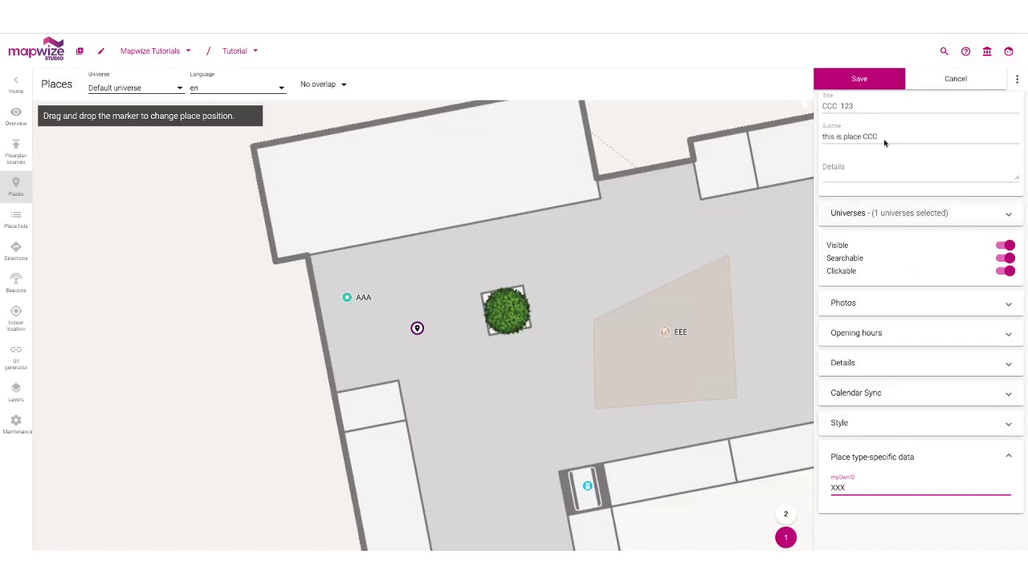
left_click(858, 79)
scroll(865, 409, "down", 5)
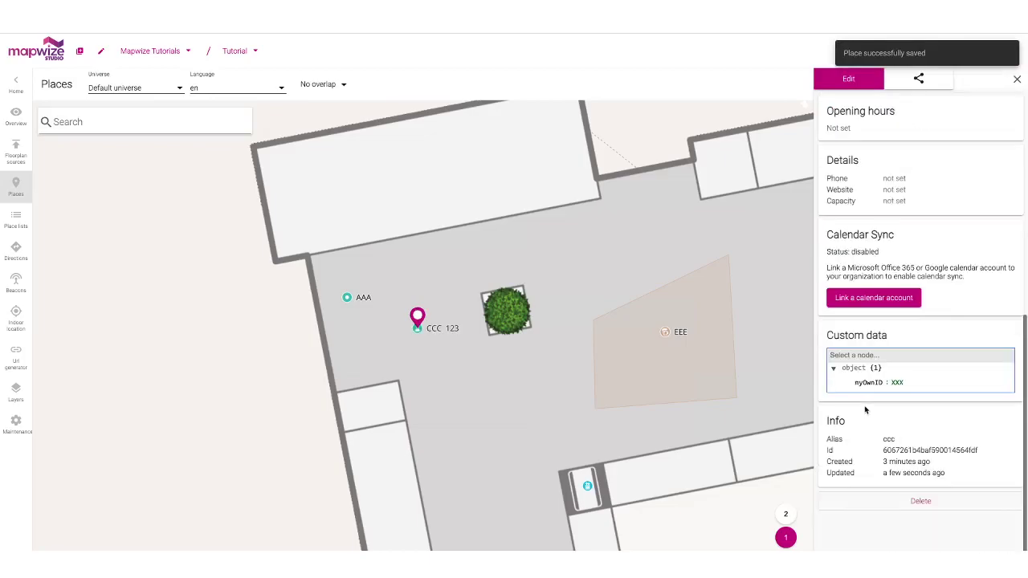